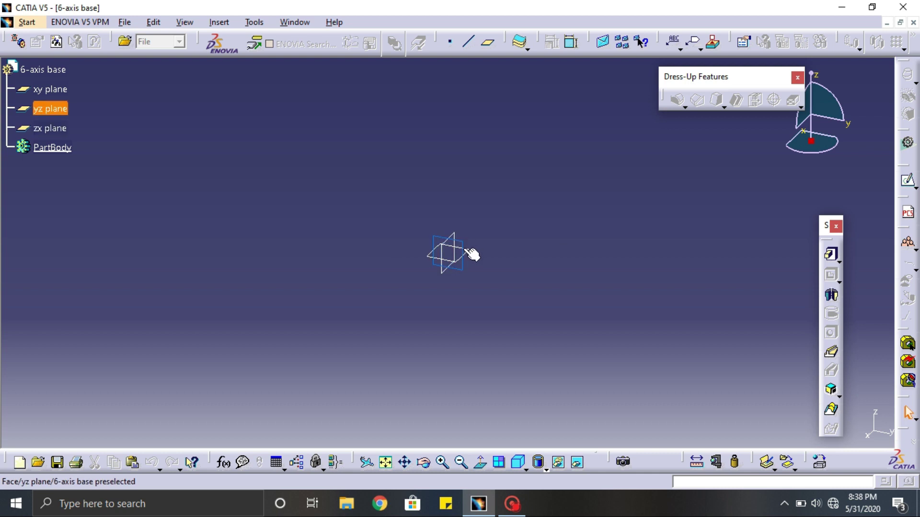
Sketch a 100 mm diameter circle centred at the origin on the xy plane
click(466, 251)
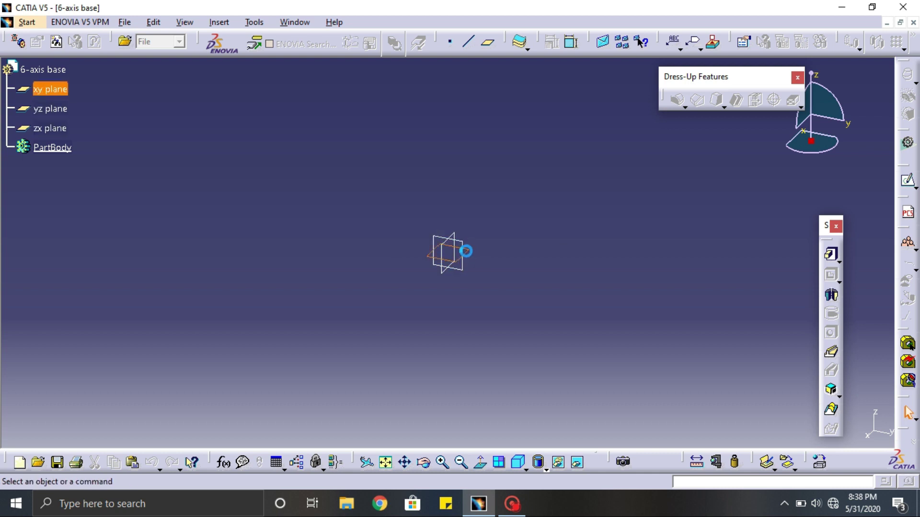
click(906, 181)
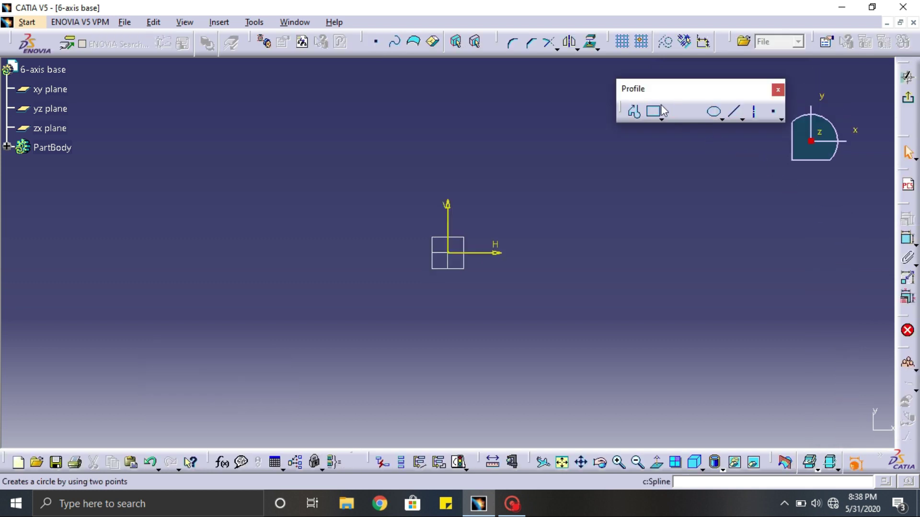
click(675, 112)
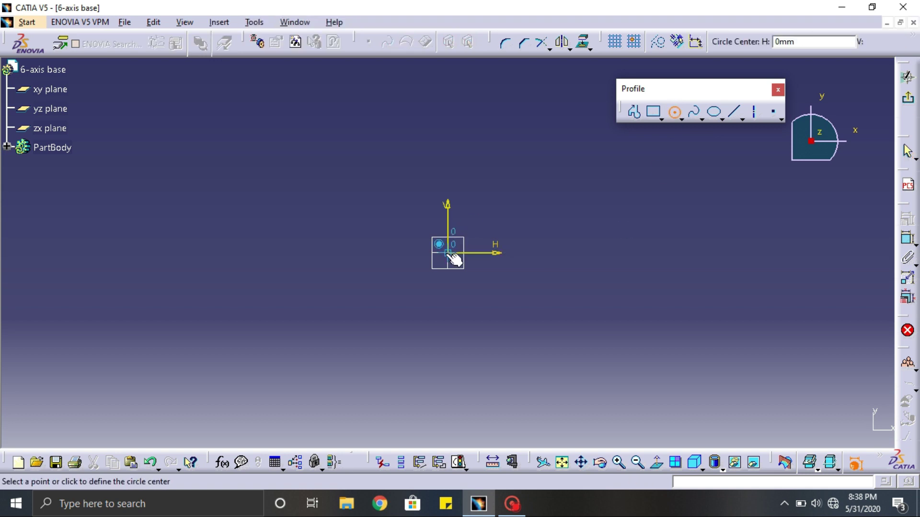
click(449, 255)
click(523, 181)
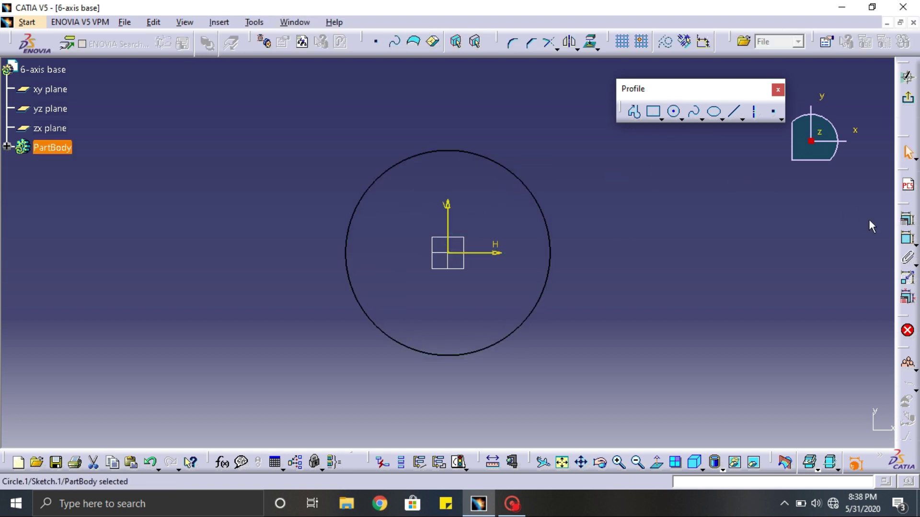
click(907, 238)
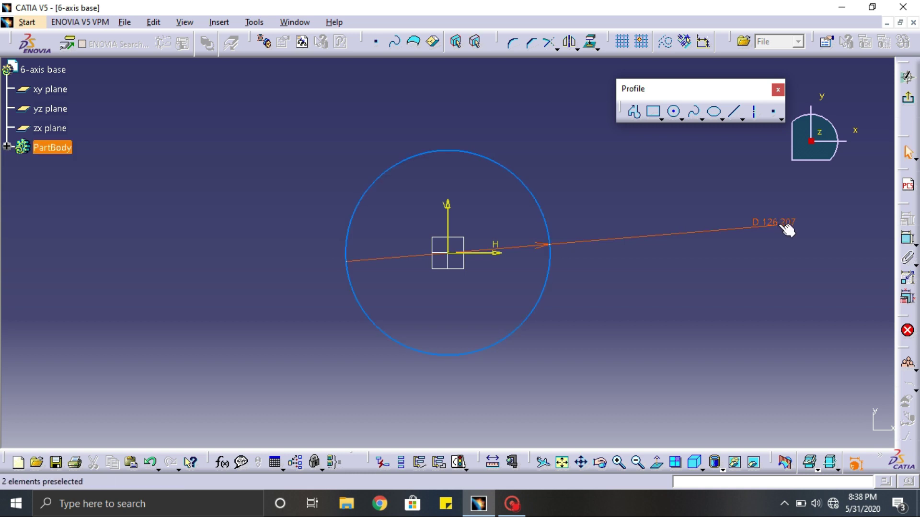
click(784, 228)
double_click(777, 225)
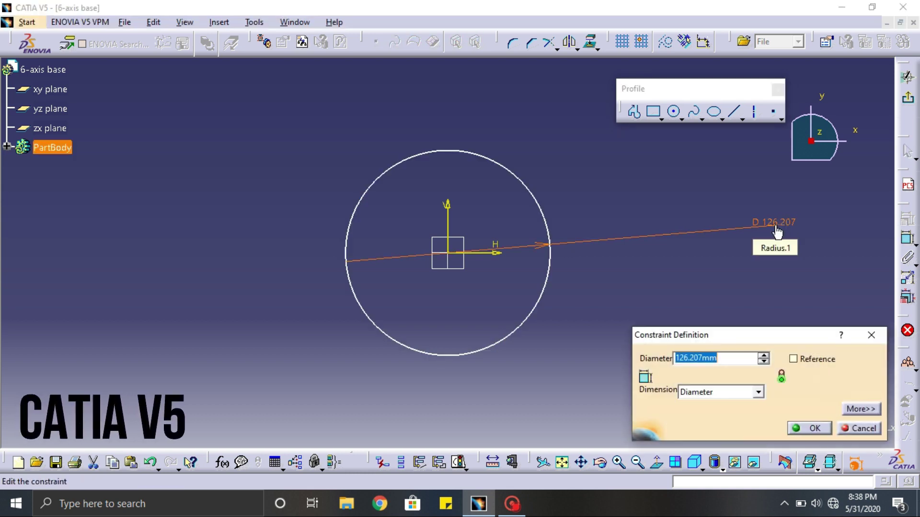
text(100)
key(Return)
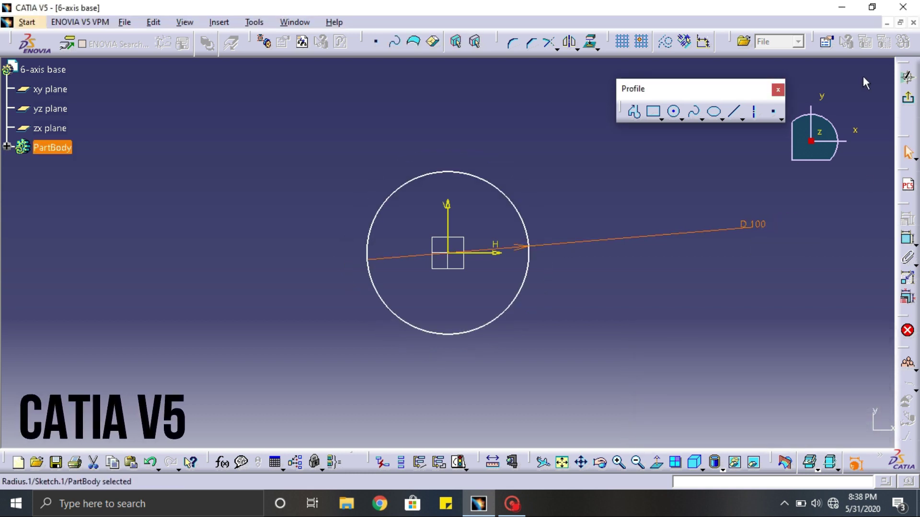
click(907, 77)
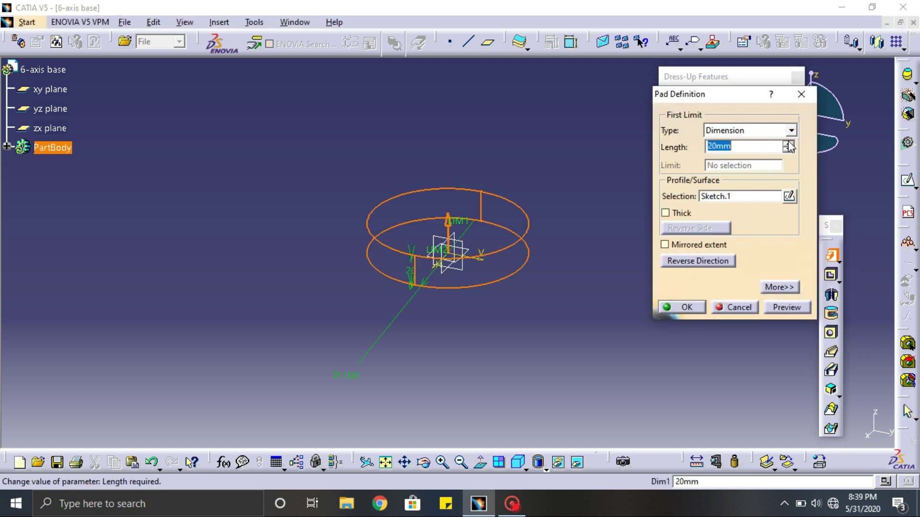
Pad the circle to a length of 28 mm to form the base disc
click(788, 143)
click(788, 143)
click(789, 143)
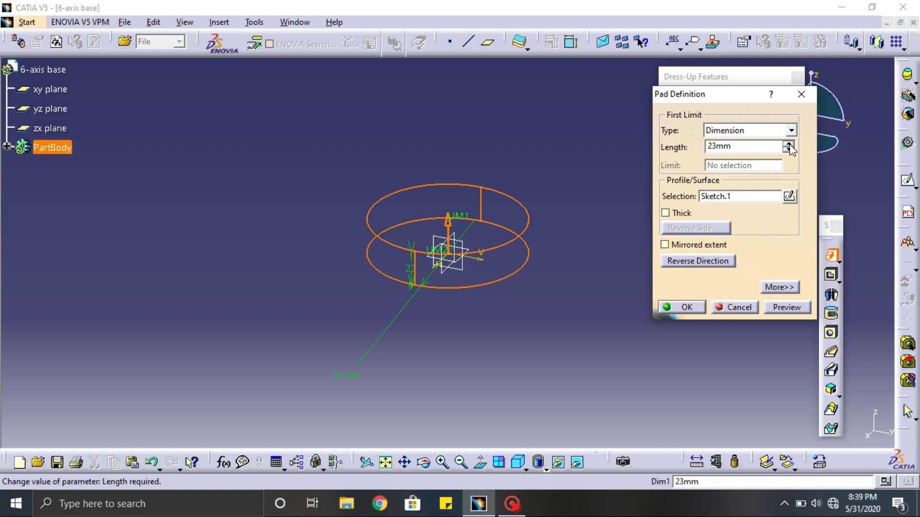
click(788, 143)
click(789, 143)
click(788, 143)
click(789, 143)
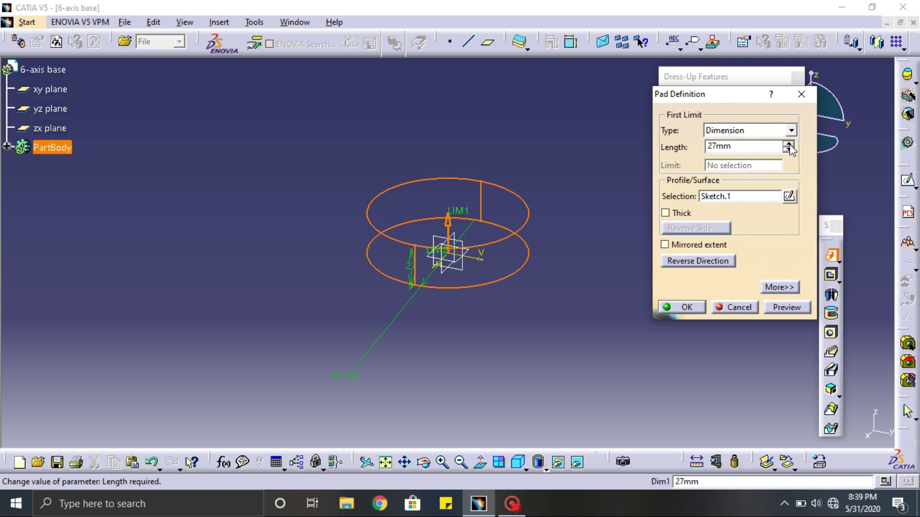
click(788, 144)
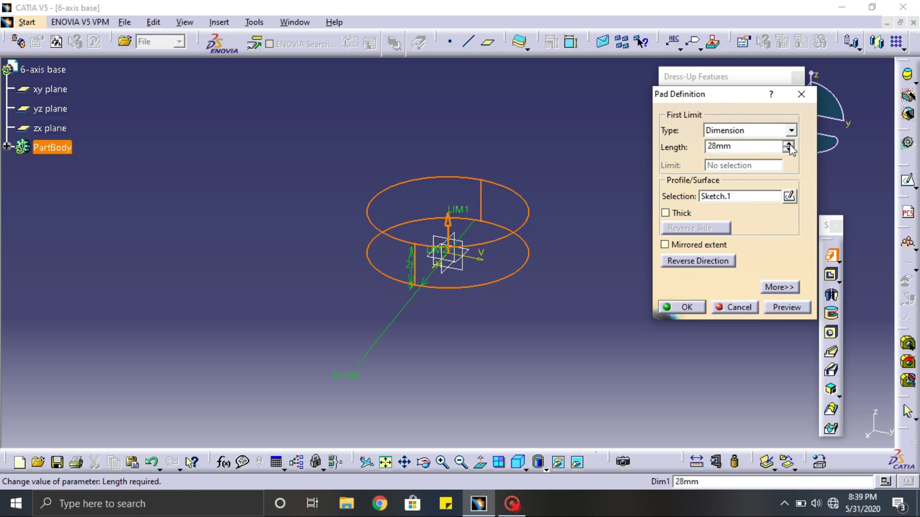
click(686, 307)
middle_drag(511, 274, 494, 269)
click(466, 199)
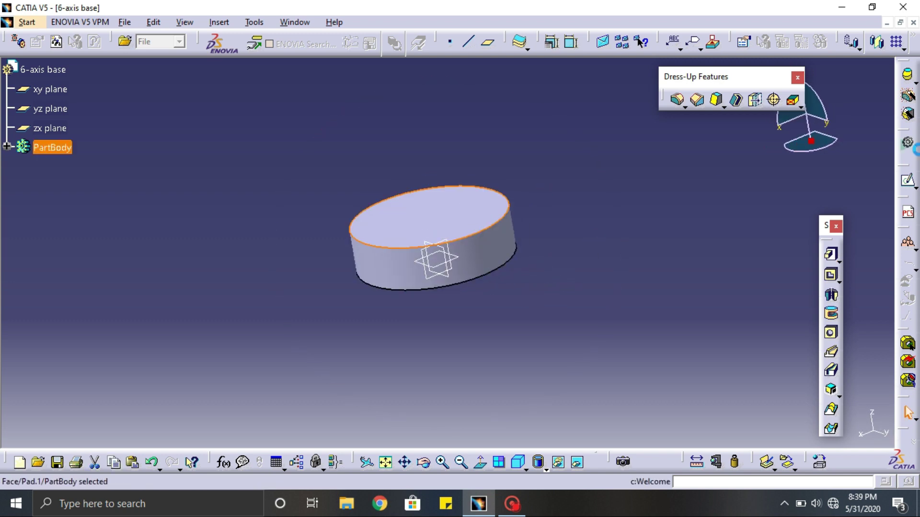
Sketch a 75 mm diameter circle centred on the disc's top face
click(831, 254)
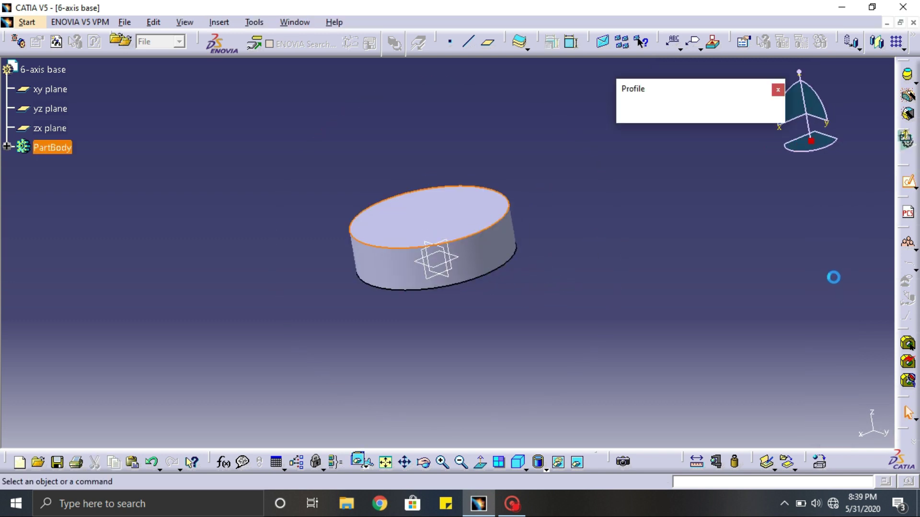
middle_drag(649, 289, 680, 148)
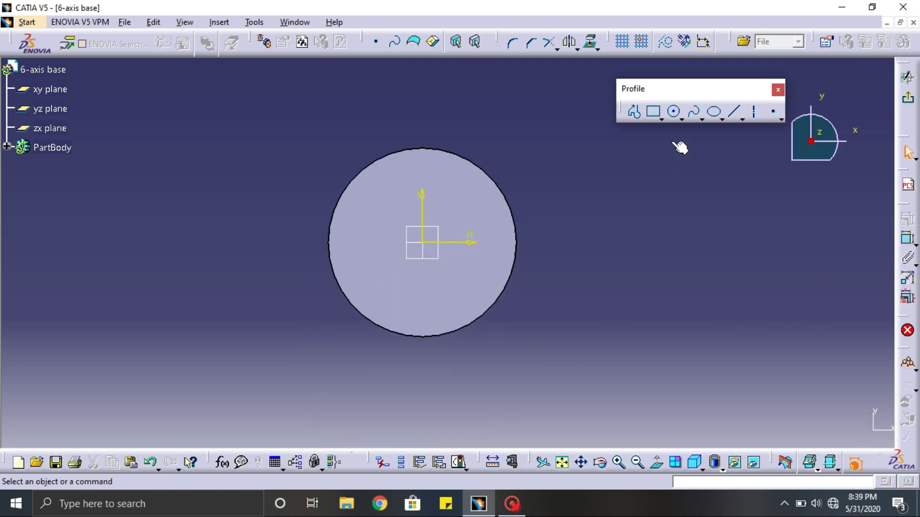
click(673, 111)
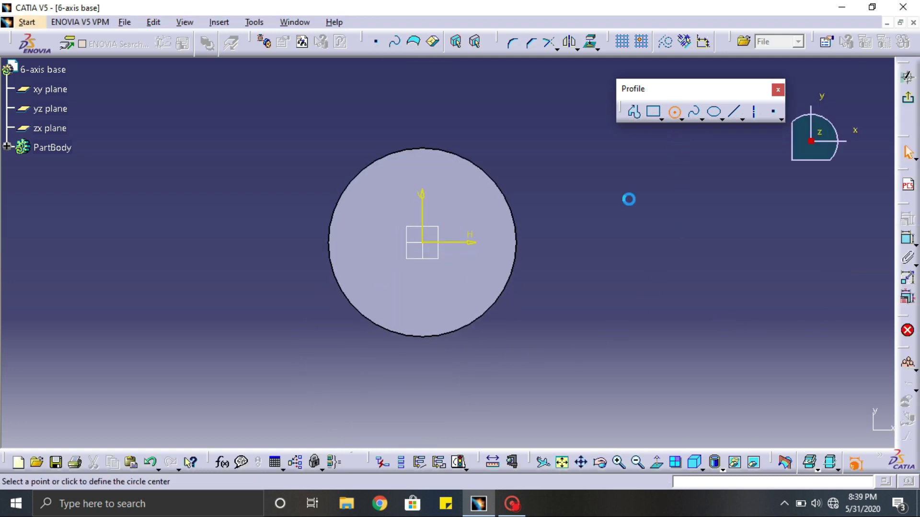
click(424, 243)
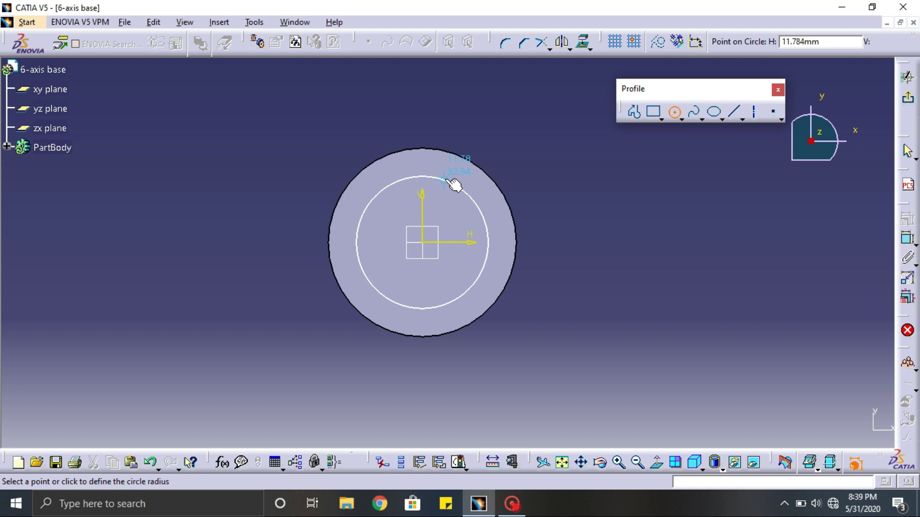
click(453, 176)
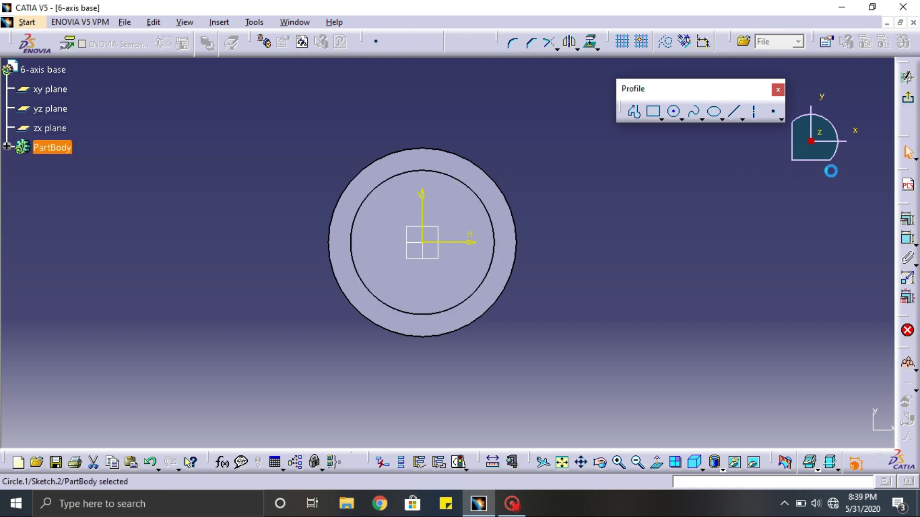
click(908, 238)
click(494, 242)
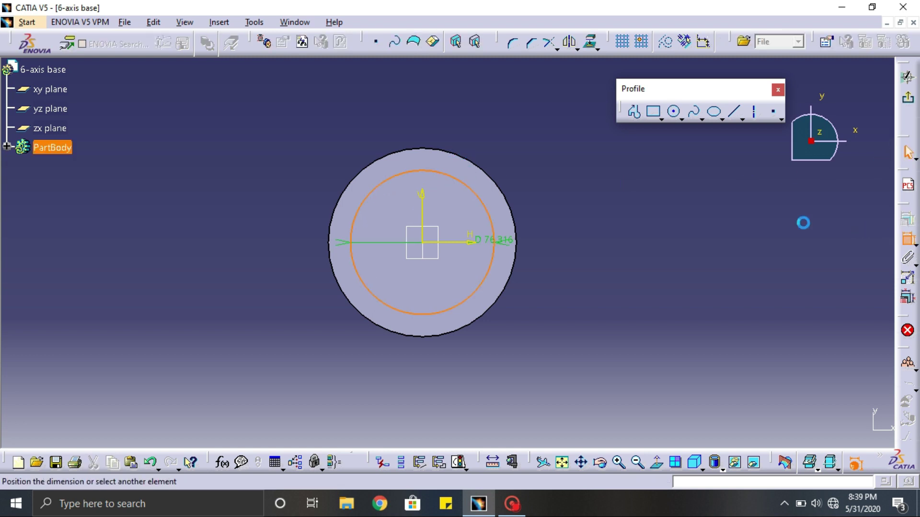
click(752, 239)
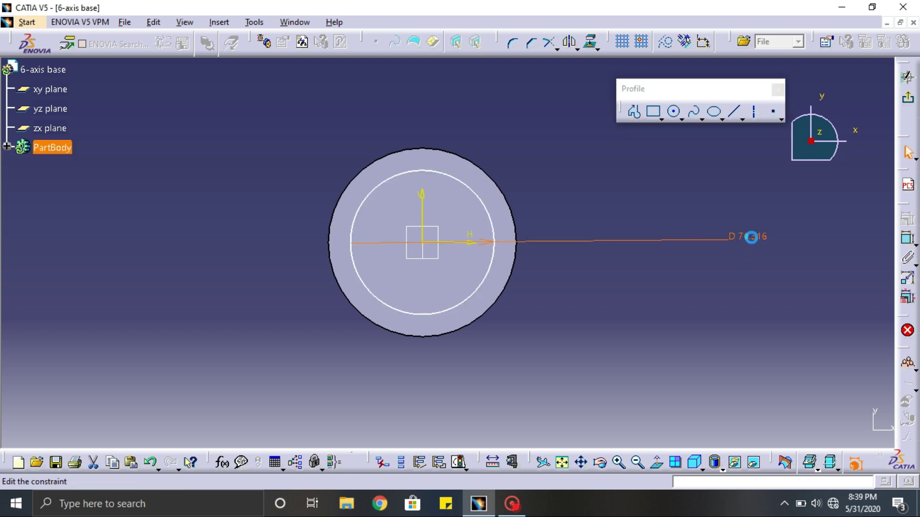
double_click(743, 236)
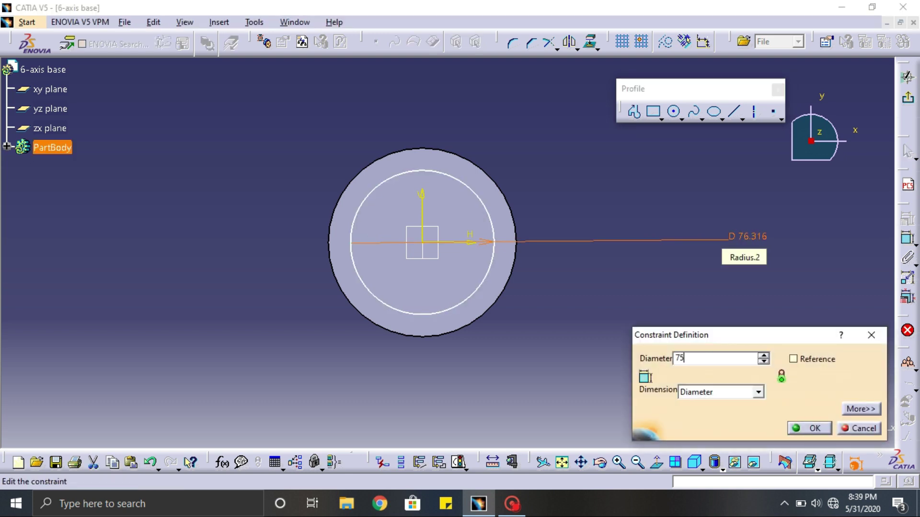
text(75)
key(Return)
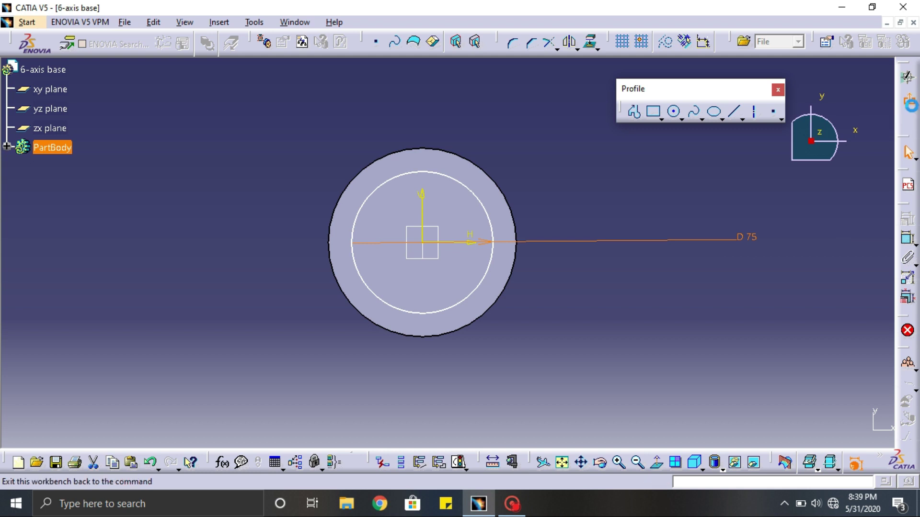
click(912, 108)
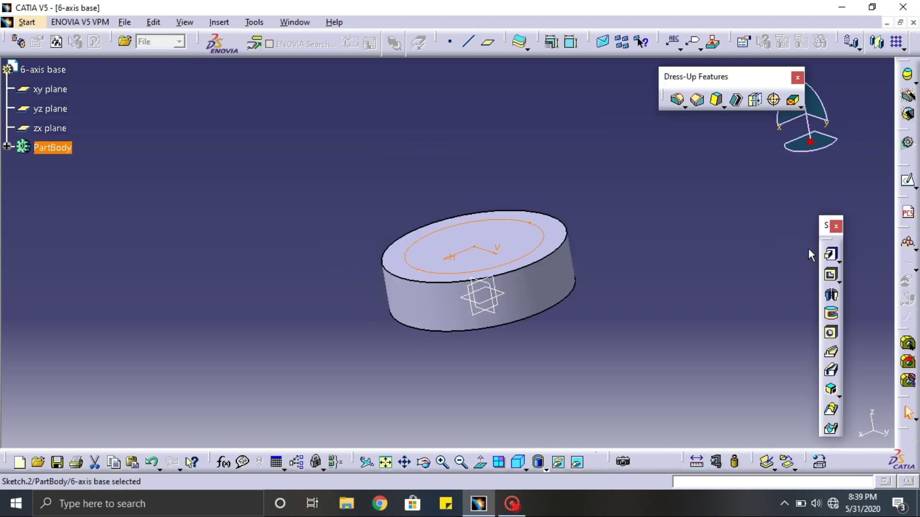
Pad the 75 mm circle 3 mm into a raised boss
click(831, 253)
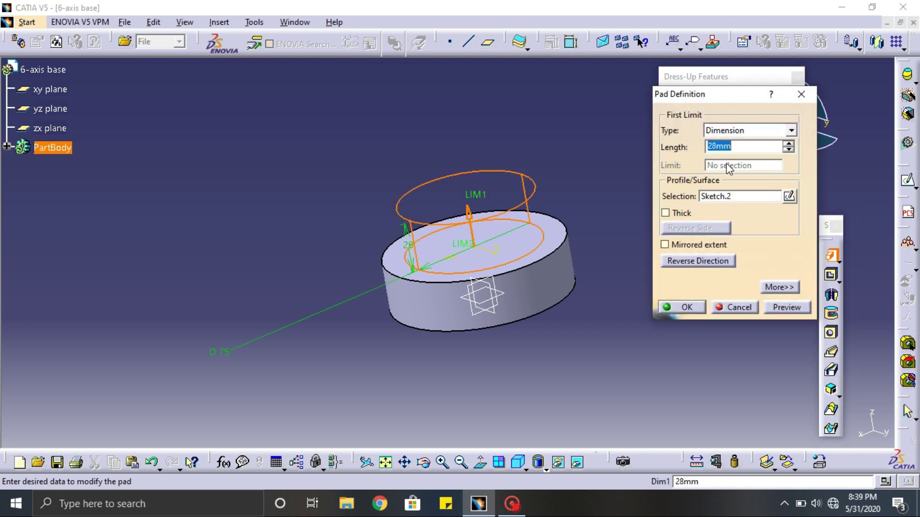
click(685, 307)
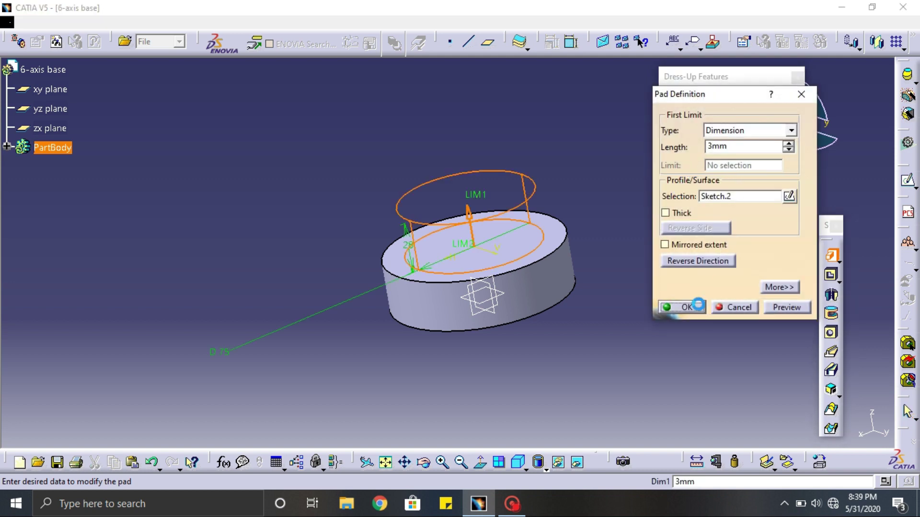
middle_drag(631, 230, 588, 186)
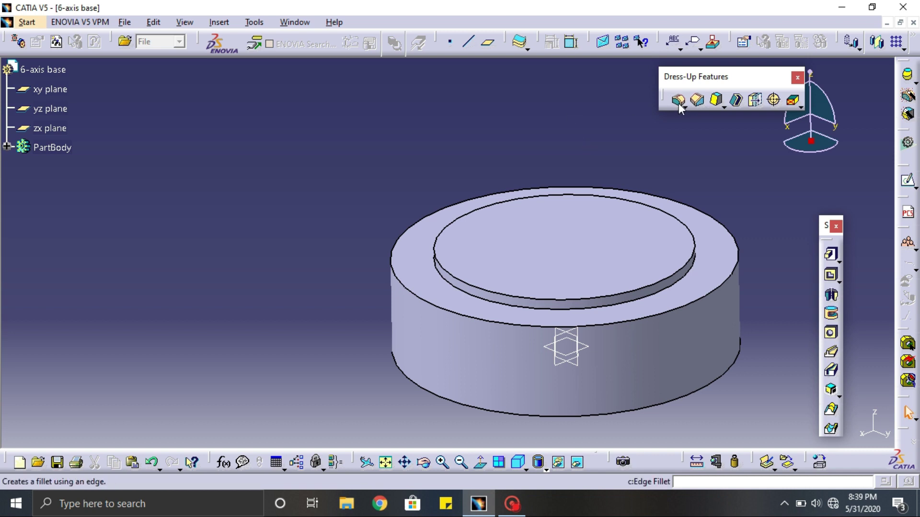
Chamfer the boss's top edge with a 2 mm chamfer
click(697, 100)
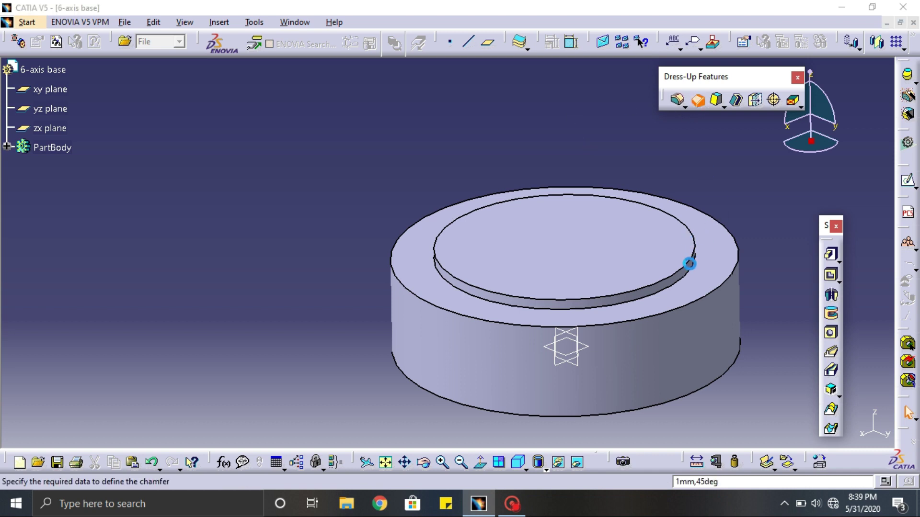
click(687, 264)
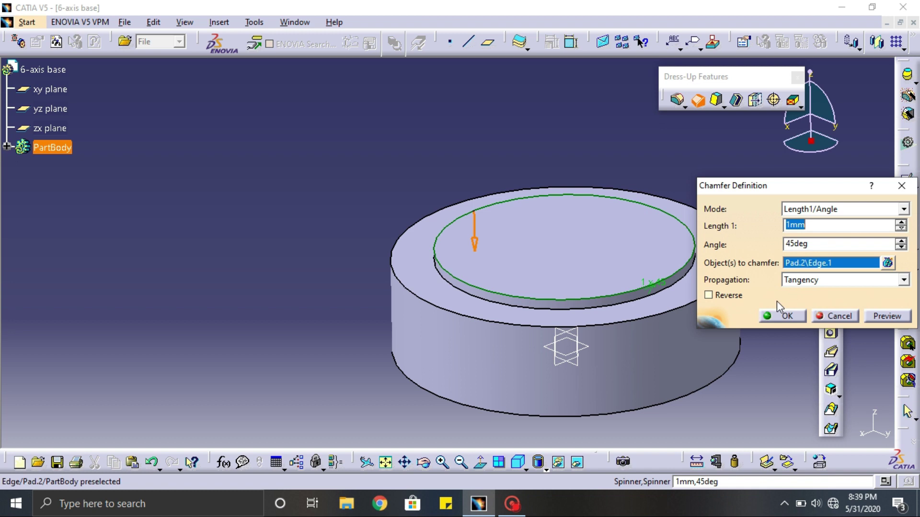
click(874, 317)
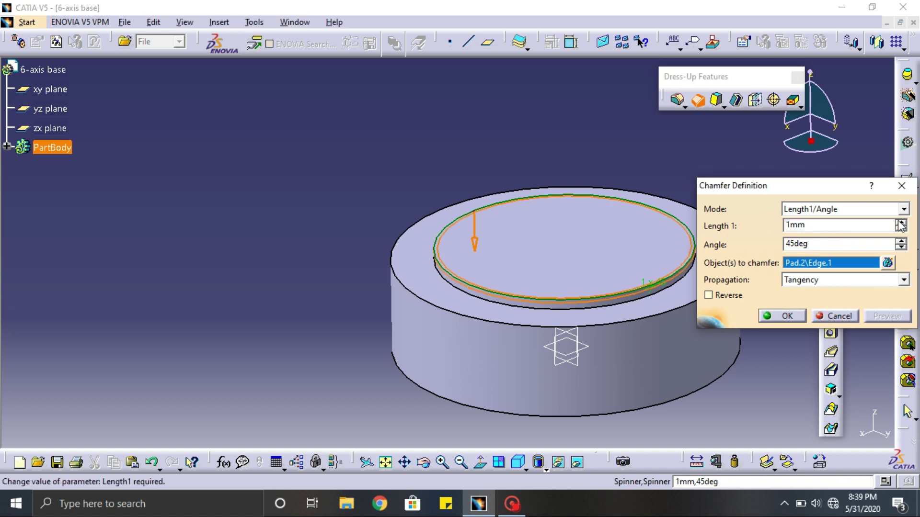
click(900, 222)
click(887, 316)
click(786, 316)
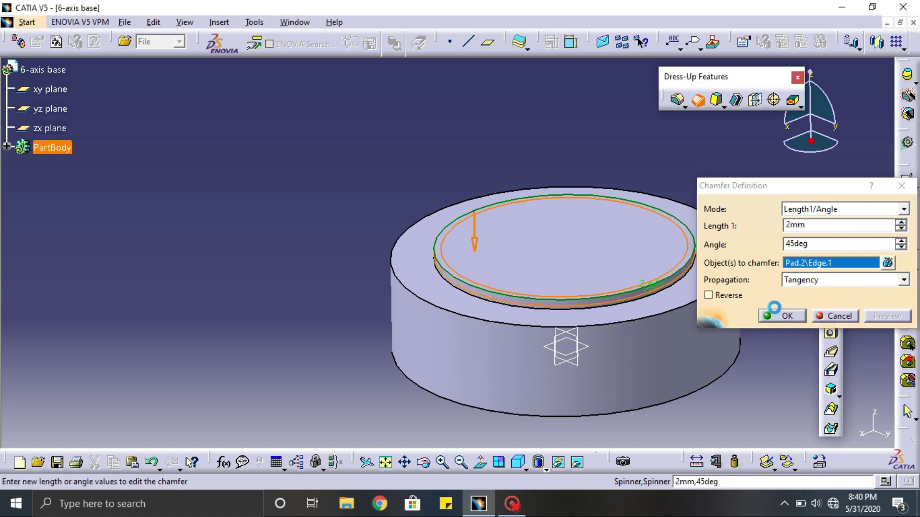
middle_drag(355, 329, 396, 301)
middle_drag(540, 199, 632, 161)
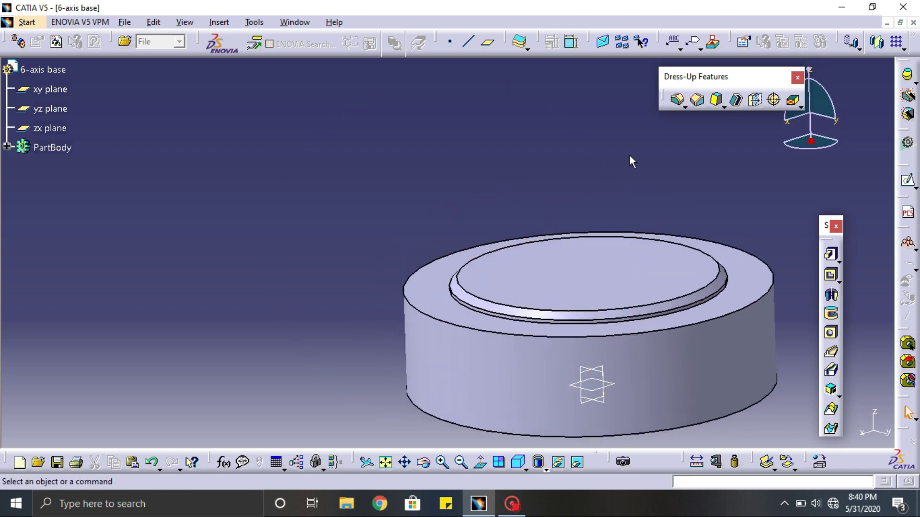
Chamfer the base's outer top edge at 2 mm × 45°
click(696, 99)
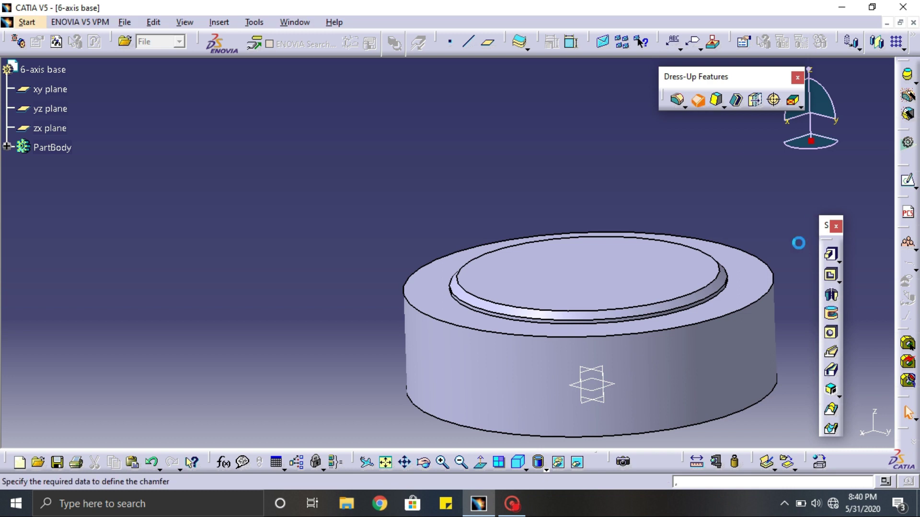
click(684, 328)
click(766, 318)
middle_drag(482, 170, 596, 275)
Sketch a circle at the origin on the top face and set its diameter to 10 mm
click(595, 275)
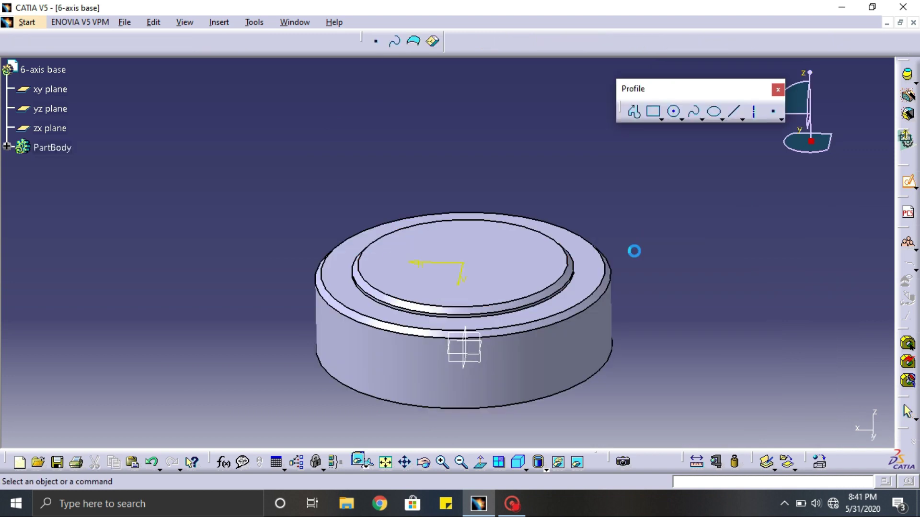
click(673, 113)
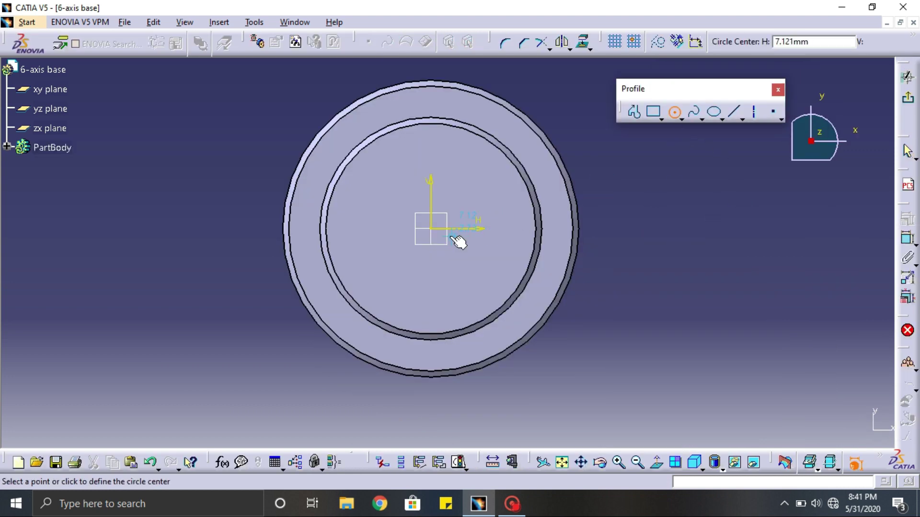
click(431, 229)
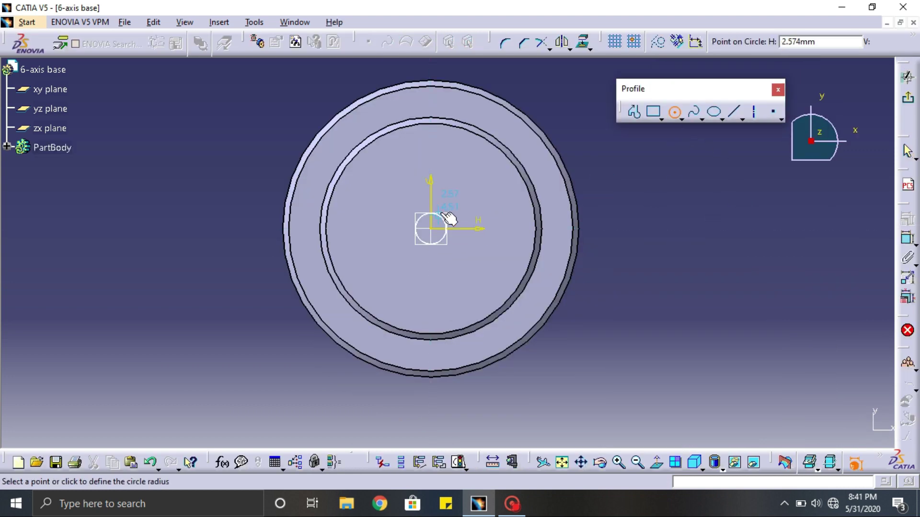
click(443, 217)
click(909, 240)
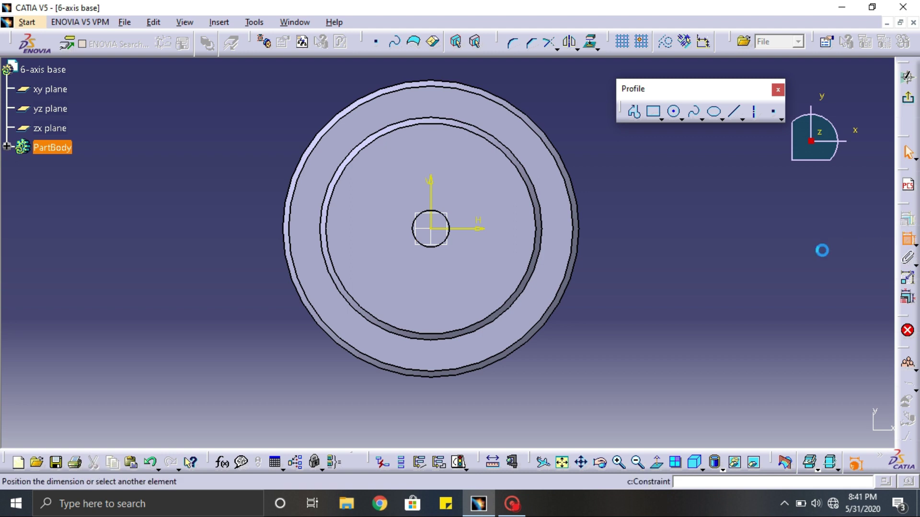
click(773, 244)
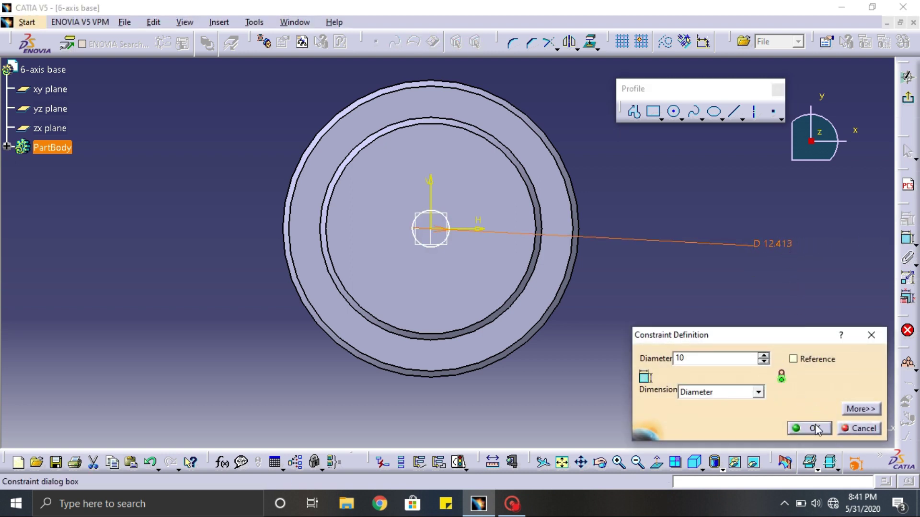
click(815, 425)
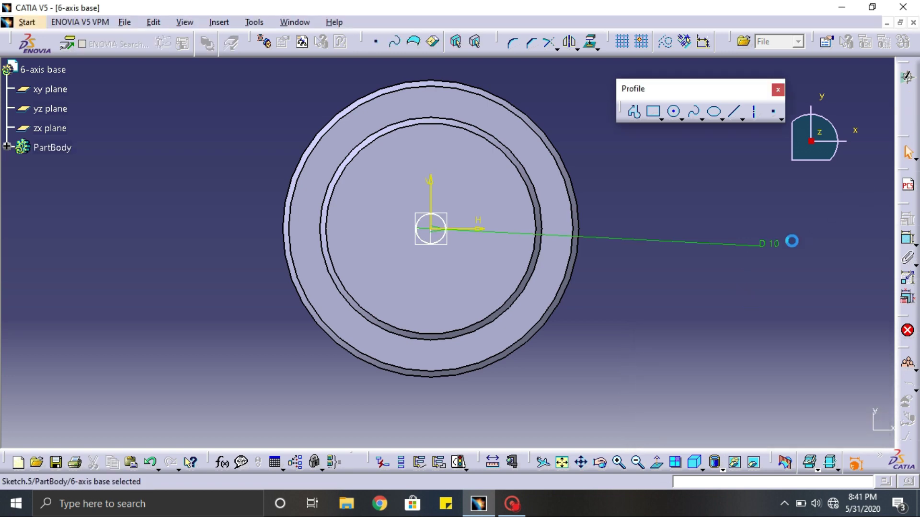
Pad the 10 mm circle 10 mm upward into a central pin
click(906, 76)
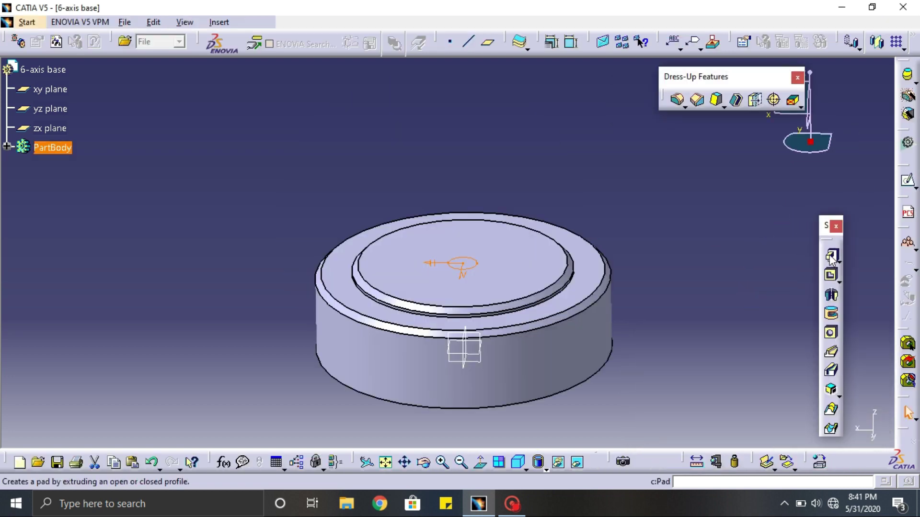
click(831, 257)
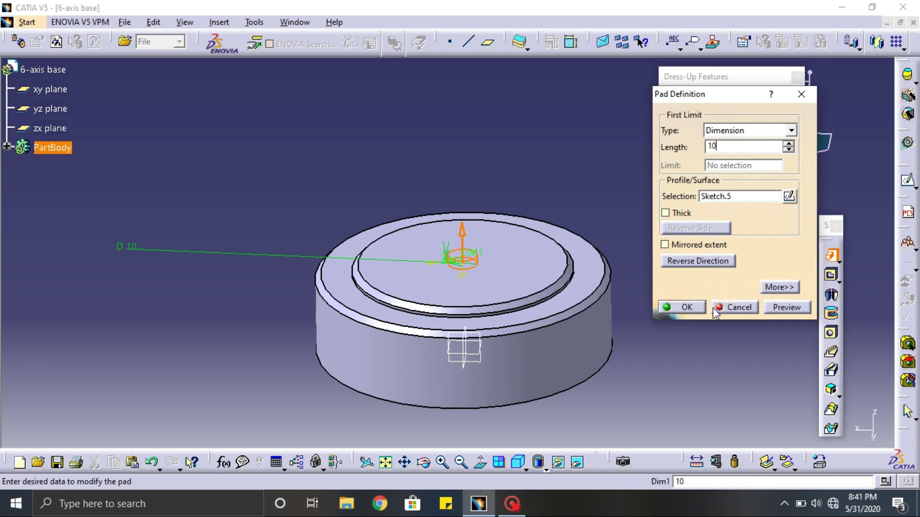
click(675, 307)
middle_drag(455, 287, 524, 335)
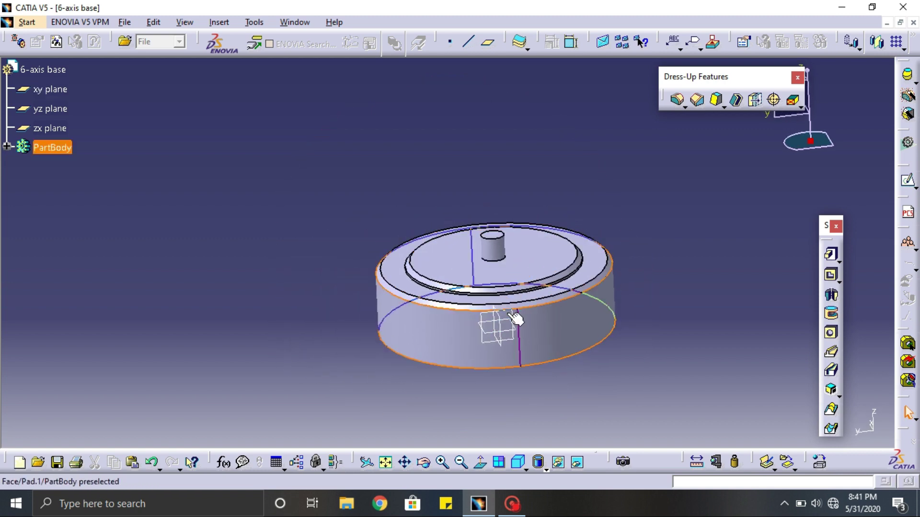
click(522, 322)
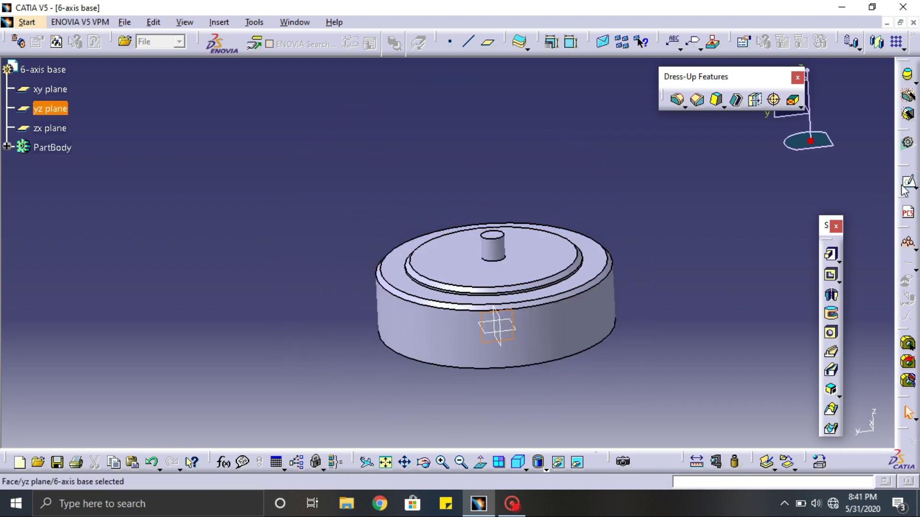
Open a sketch on the yz plane and place a centred rectangle's centre above the origin
click(765, 461)
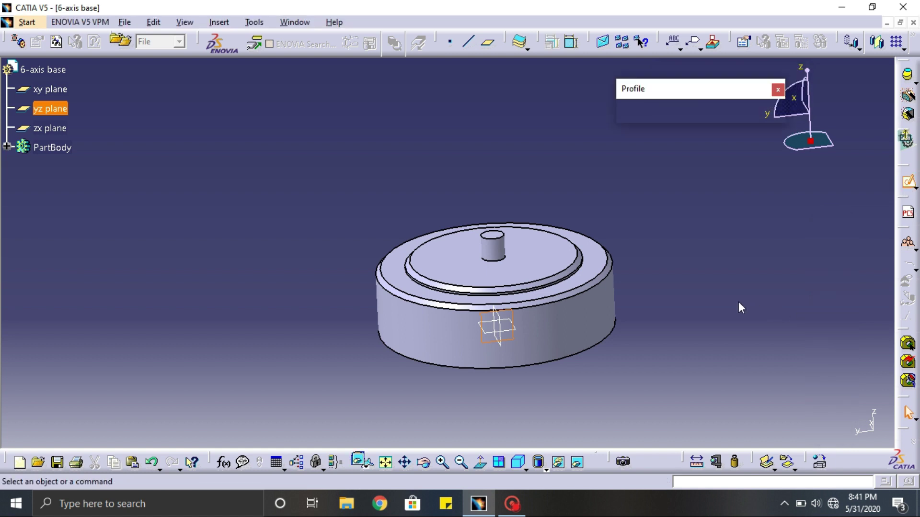
mouse_move(636, 249)
middle_down()
mouse_move(780, 218)
mouse_move(688, 222)
mouse_move(568, 191)
mouse_move(532, 150)
mouse_move(537, 144)
middle_up()
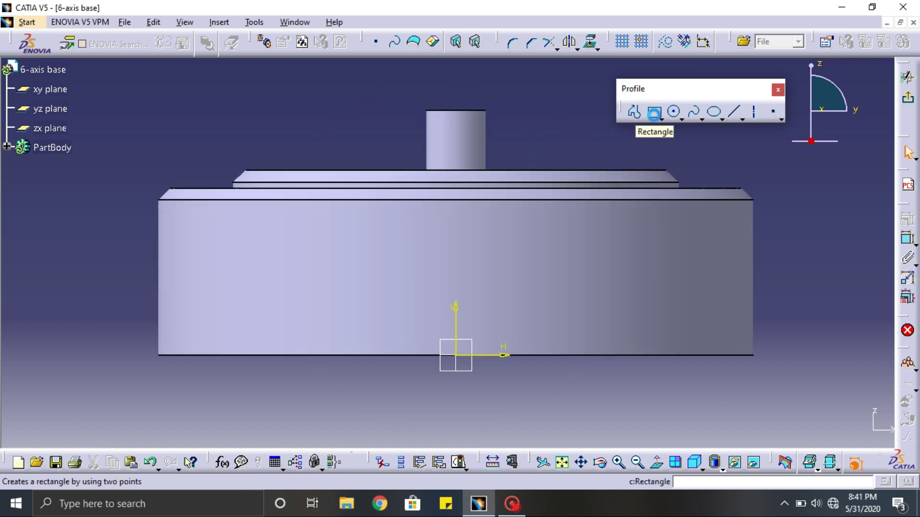
click(654, 114)
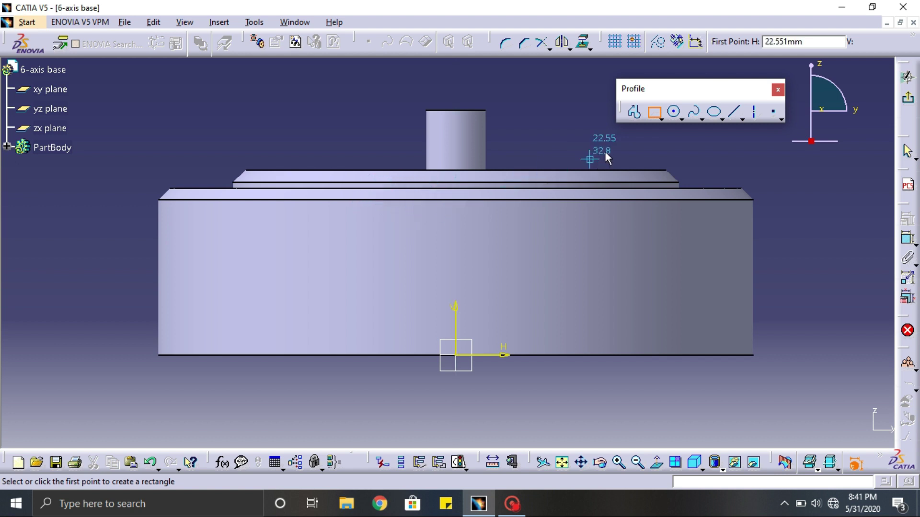
click(661, 120)
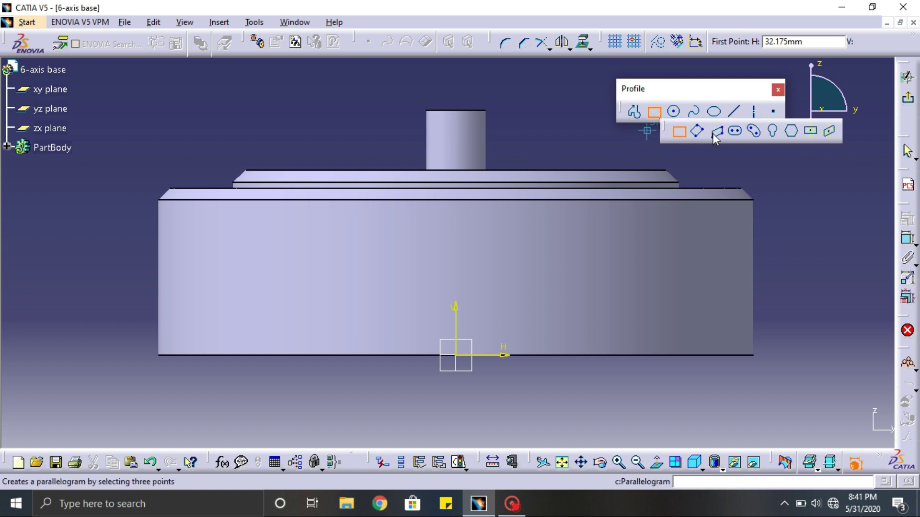
click(811, 130)
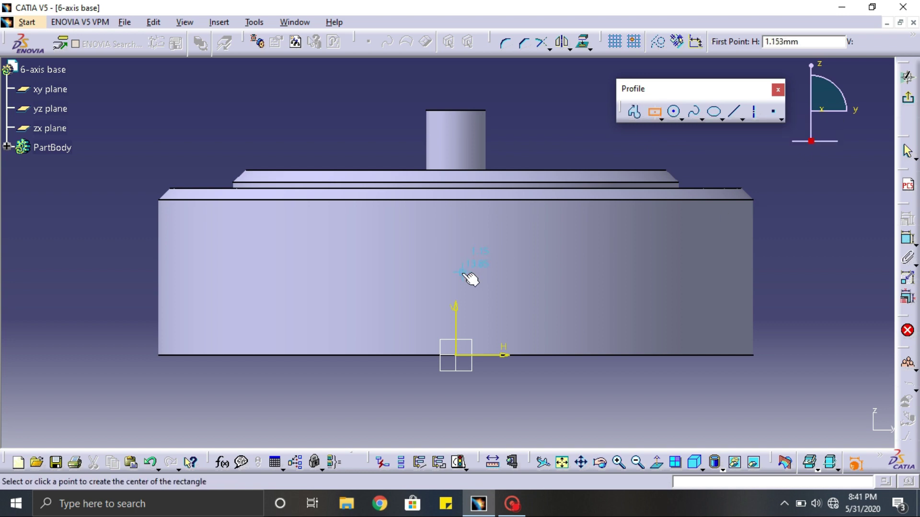
click(457, 273)
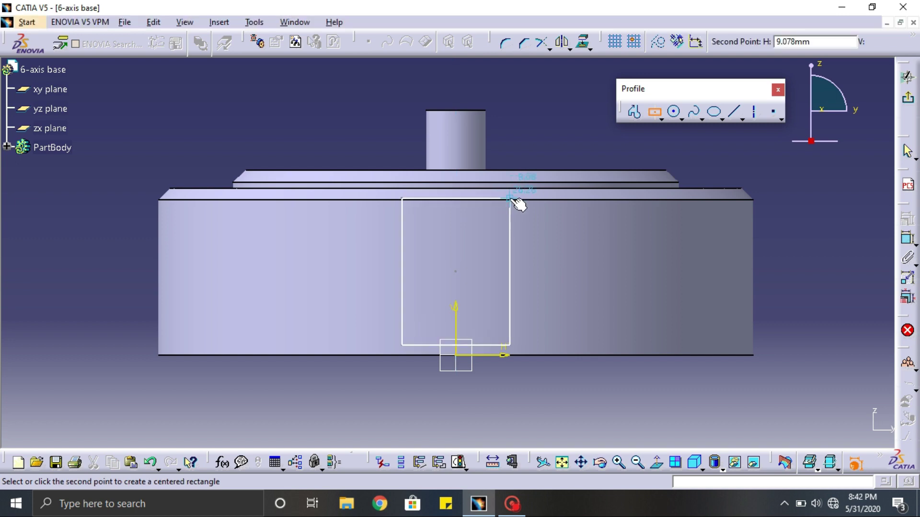
Finish the centred rectangle and draw a vertical side line down to the base's bottom edge
click(510, 199)
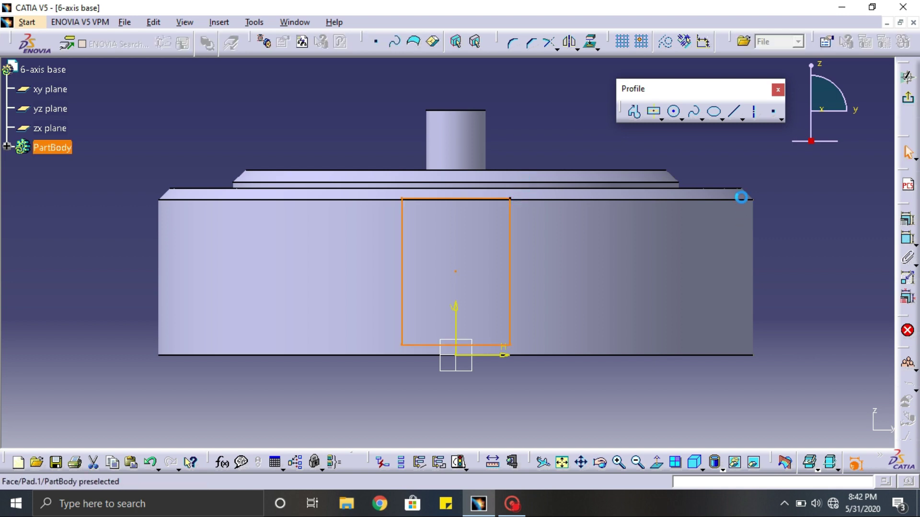
click(737, 114)
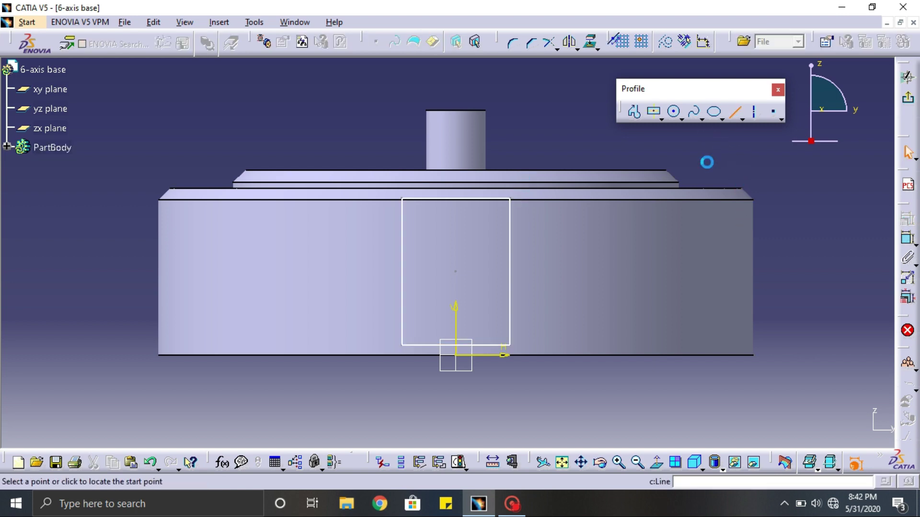
click(509, 199)
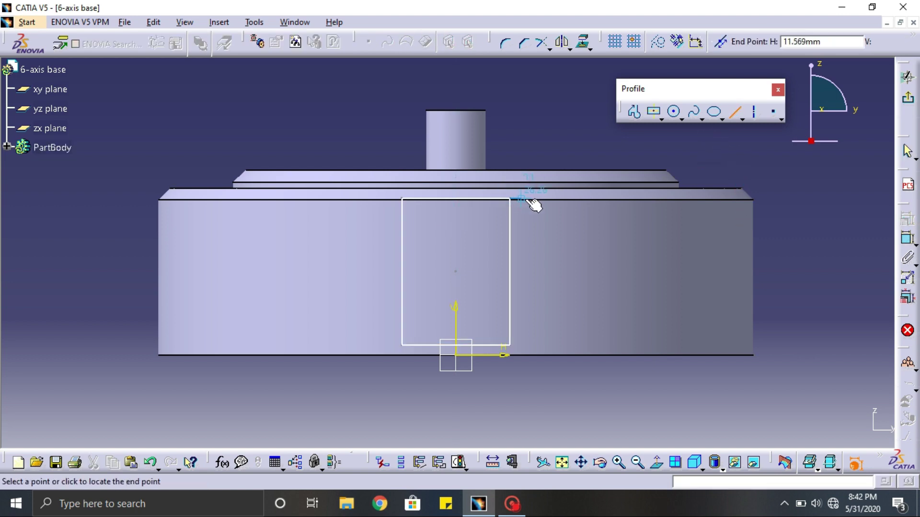
click(529, 199)
click(527, 199)
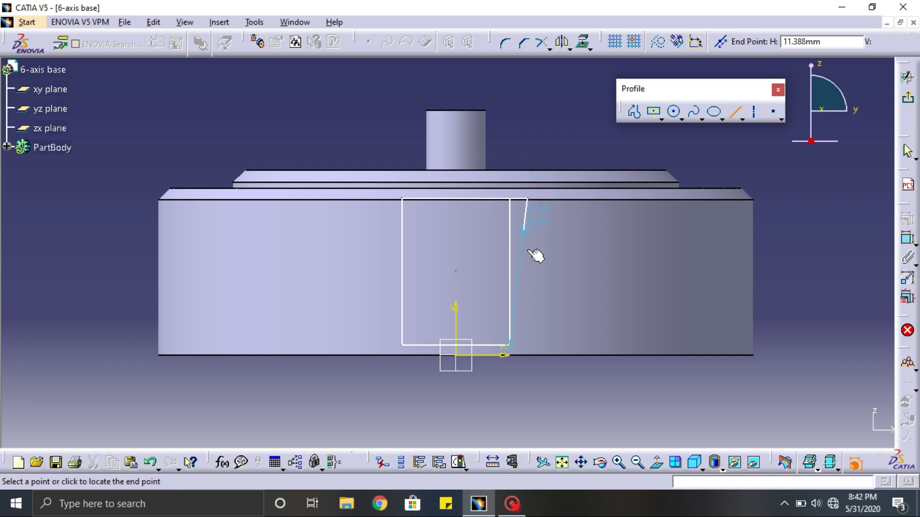
click(523, 355)
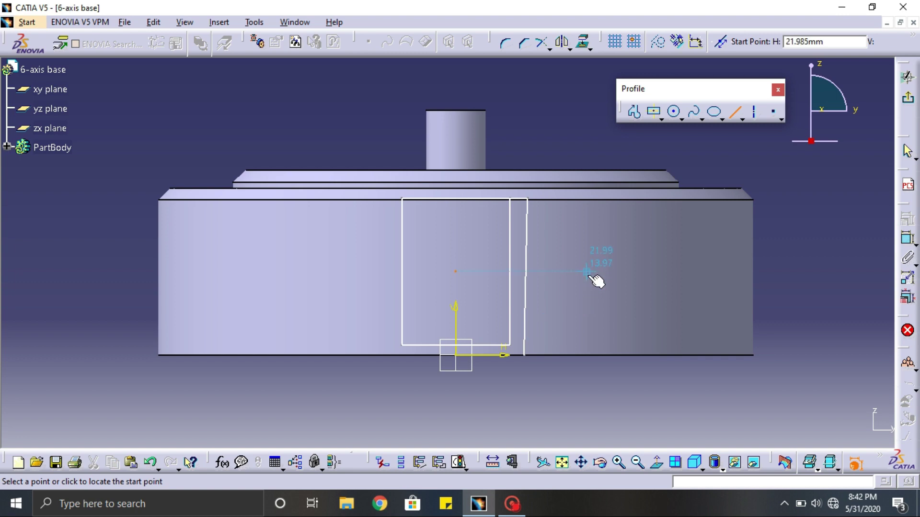
key(ctrl+z)
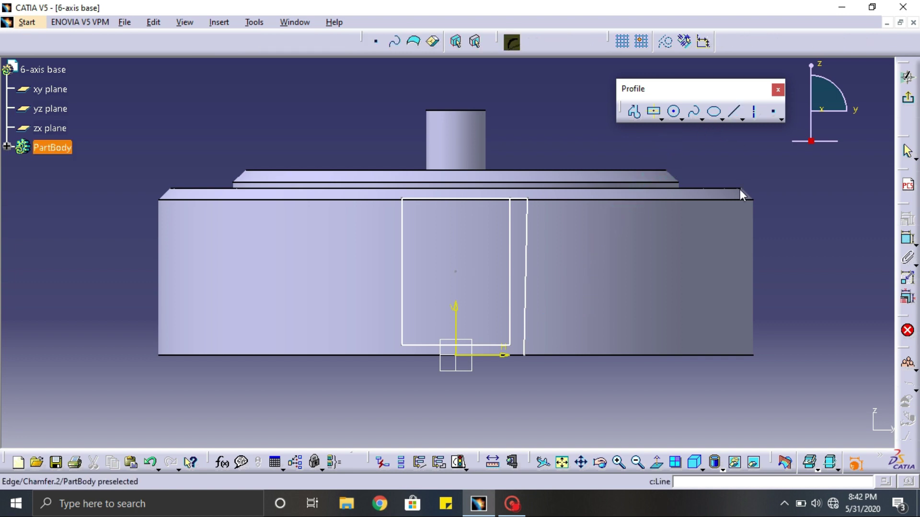
click(734, 112)
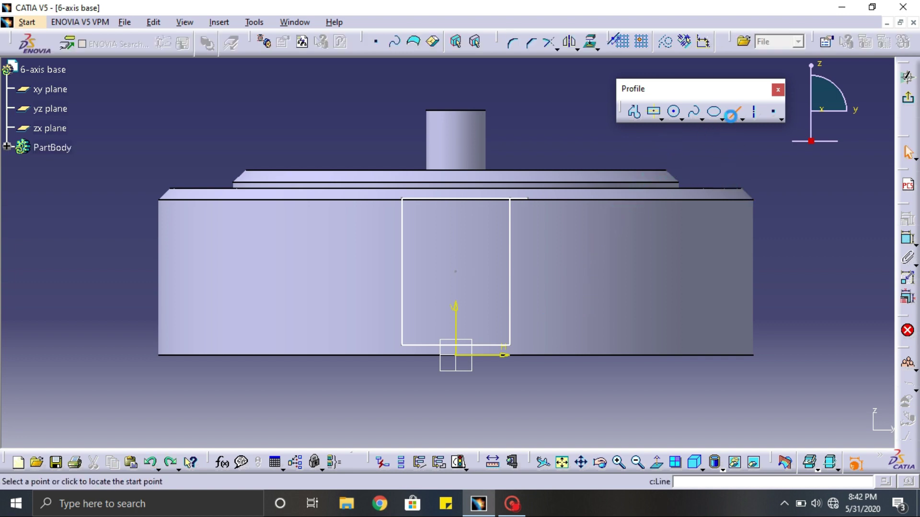
click(529, 199)
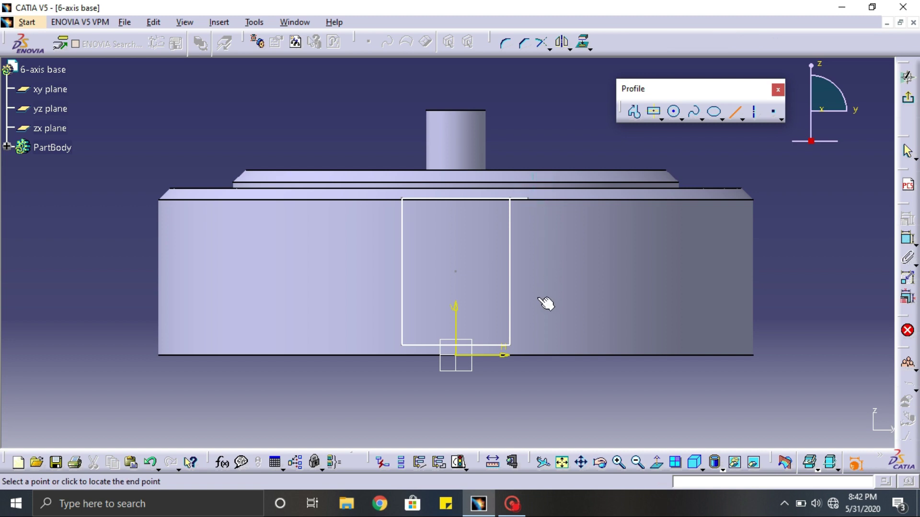
click(528, 353)
click(526, 355)
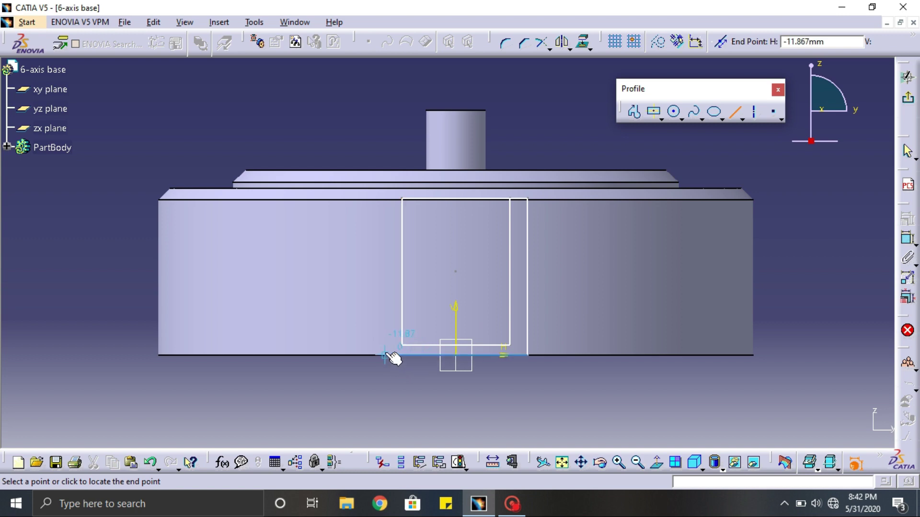
key(Escape)
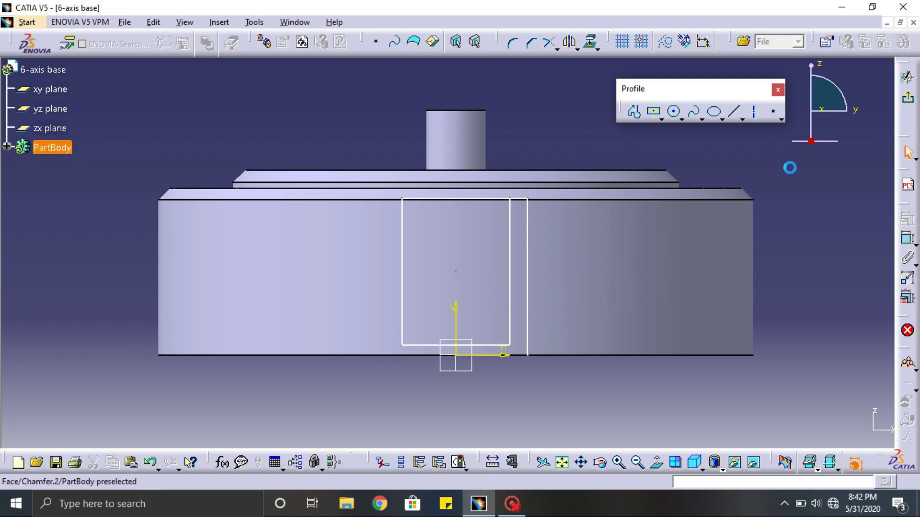
Mirror the side line about the vertical axis and join both bottom endpoints with a line
click(528, 225)
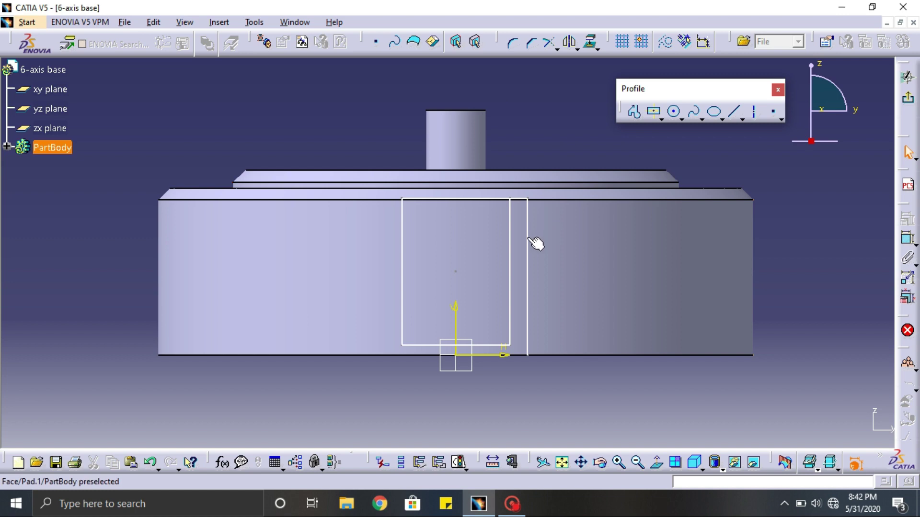
click(569, 42)
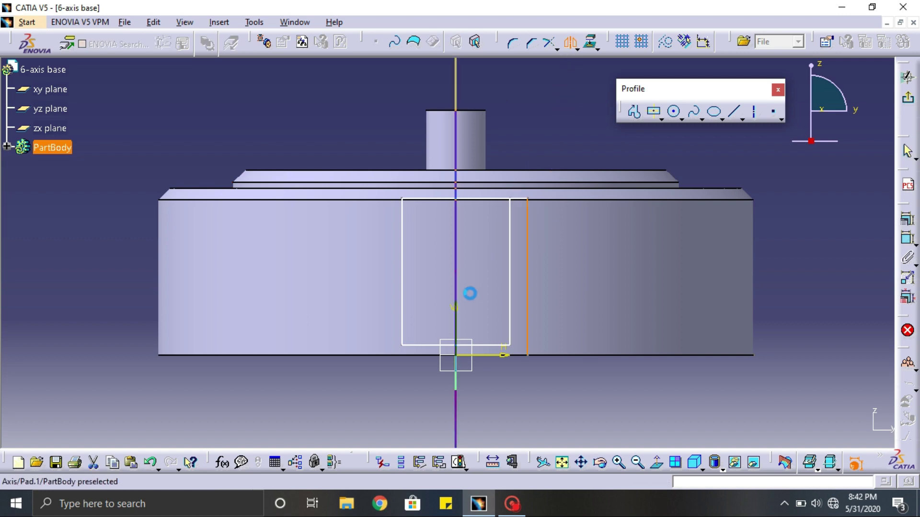
click(459, 312)
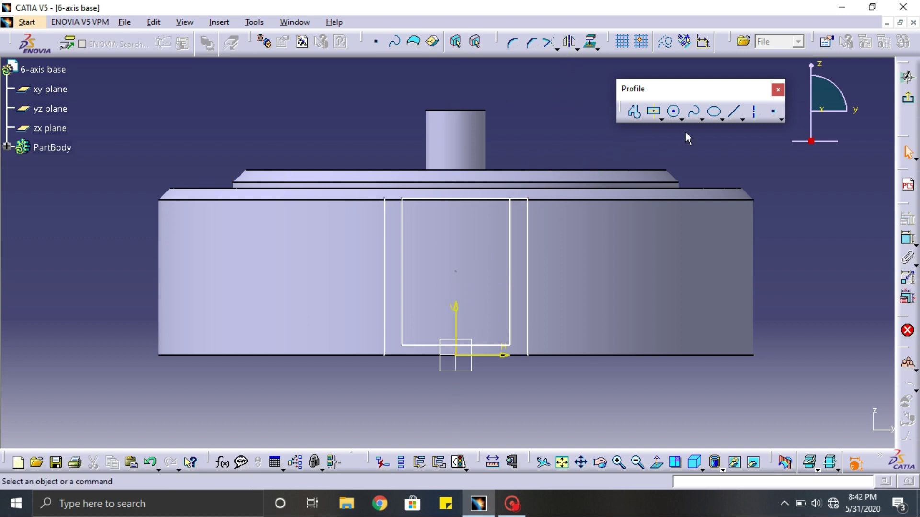
click(733, 113)
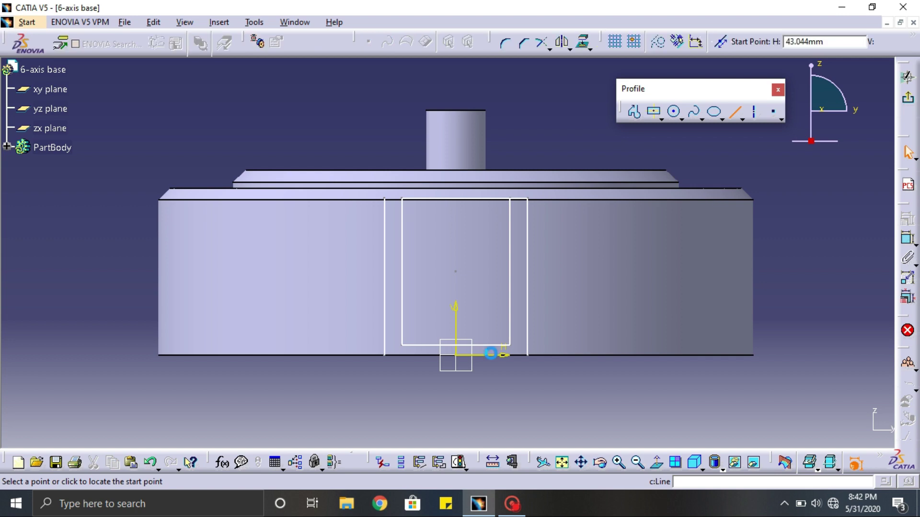
click(383, 355)
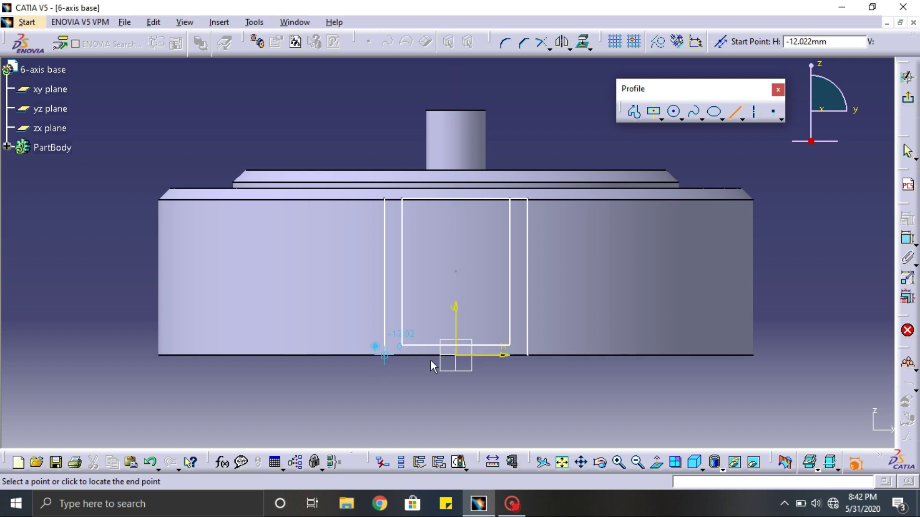
click(527, 356)
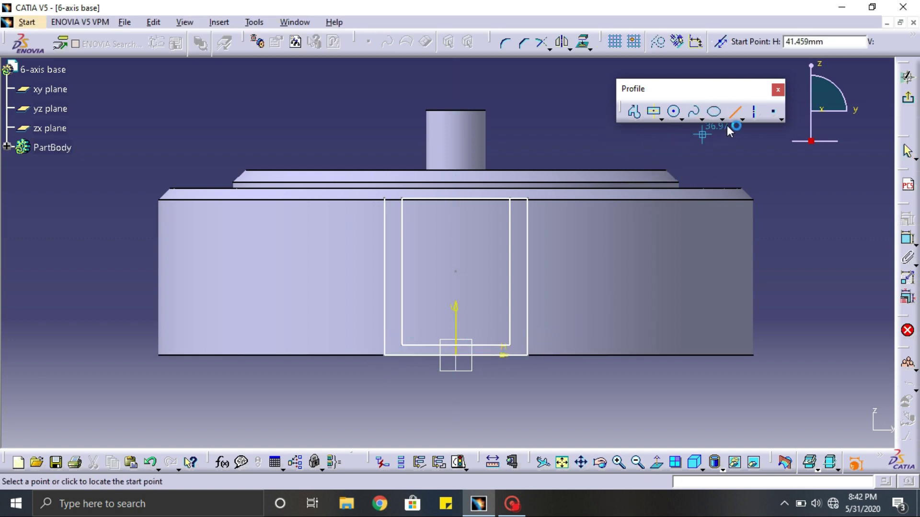
key(Escape)
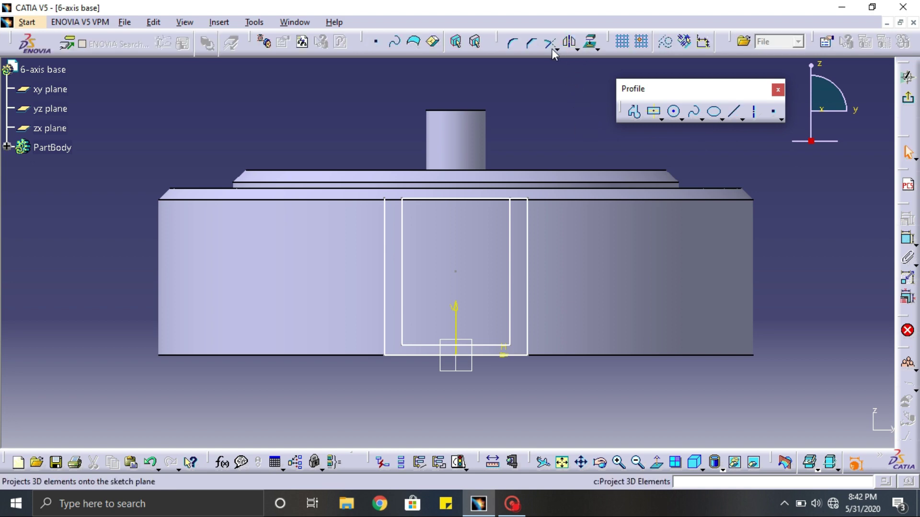
Quick Trim away the inner rectangle's top edge
click(555, 49)
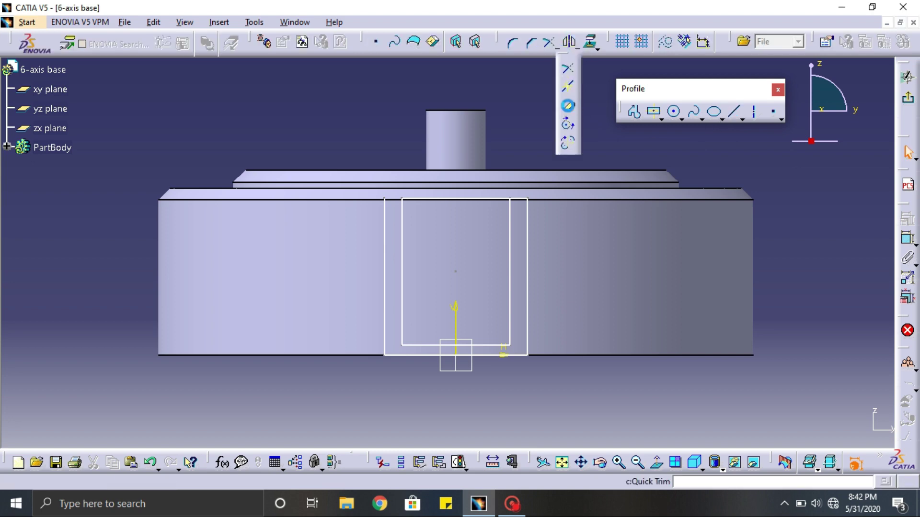
click(568, 105)
click(449, 199)
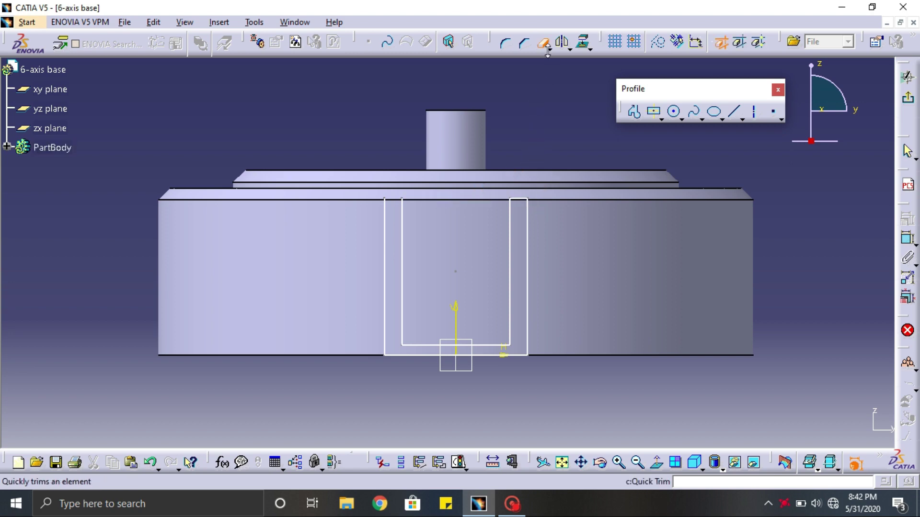
Draw a short cap line closing the top of the left wall
click(732, 110)
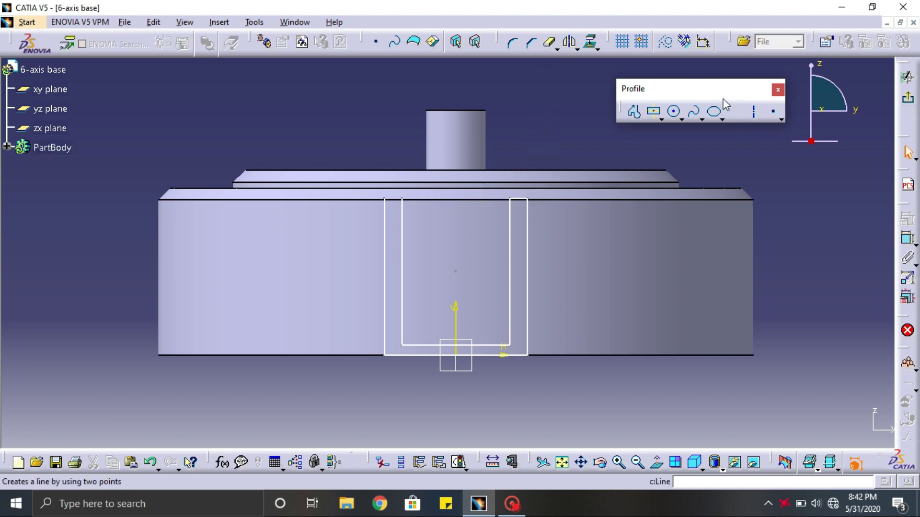
click(397, 207)
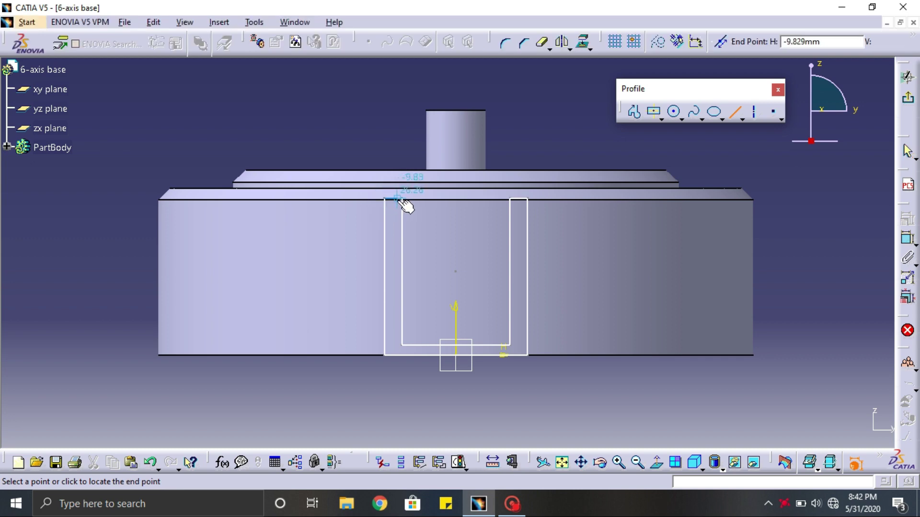
double_click(408, 206)
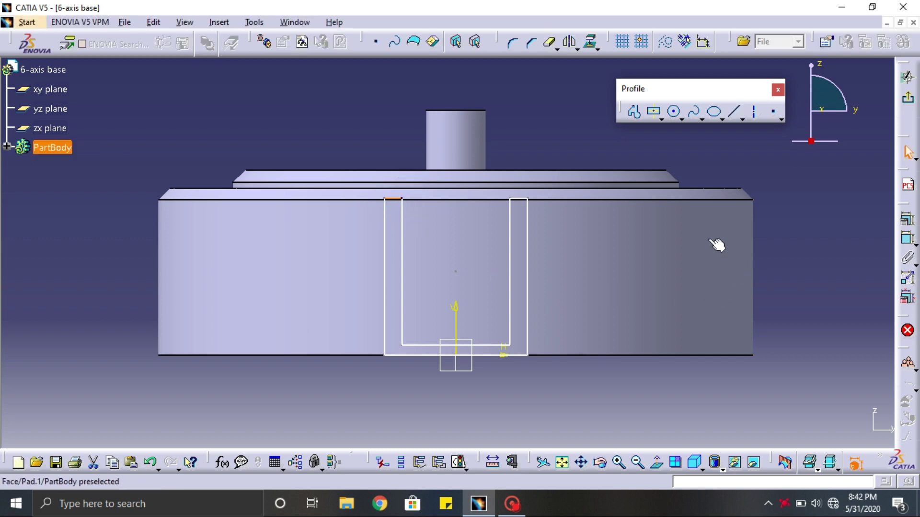
Pad the U-shaped bracket sketch to a length of 67 mm
click(907, 77)
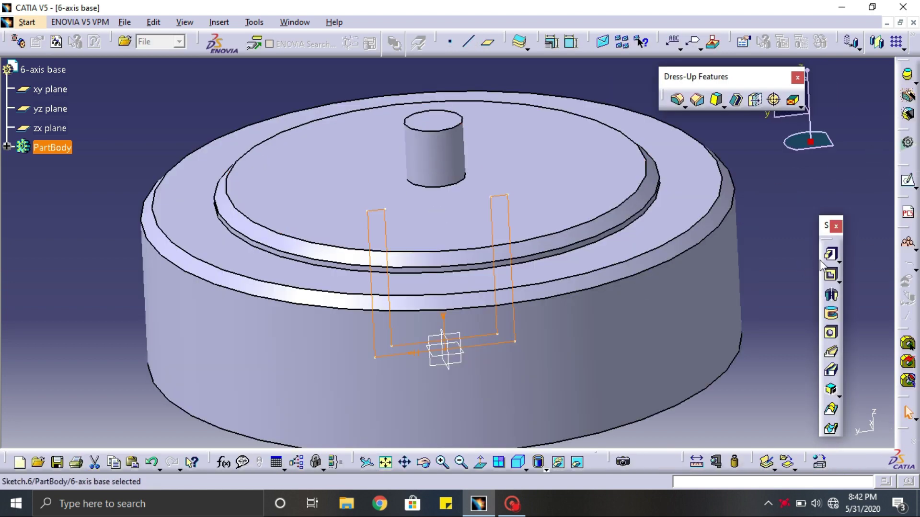
click(831, 255)
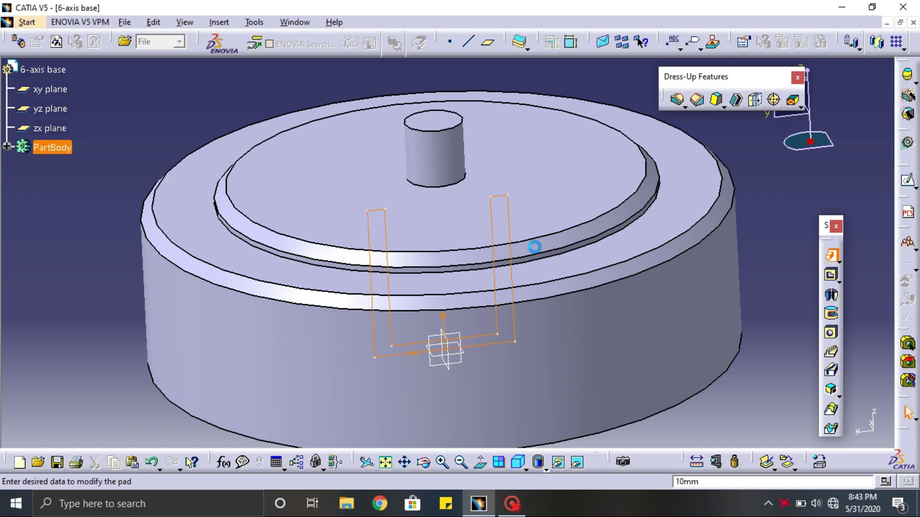
middle_drag(519, 245, 611, 272)
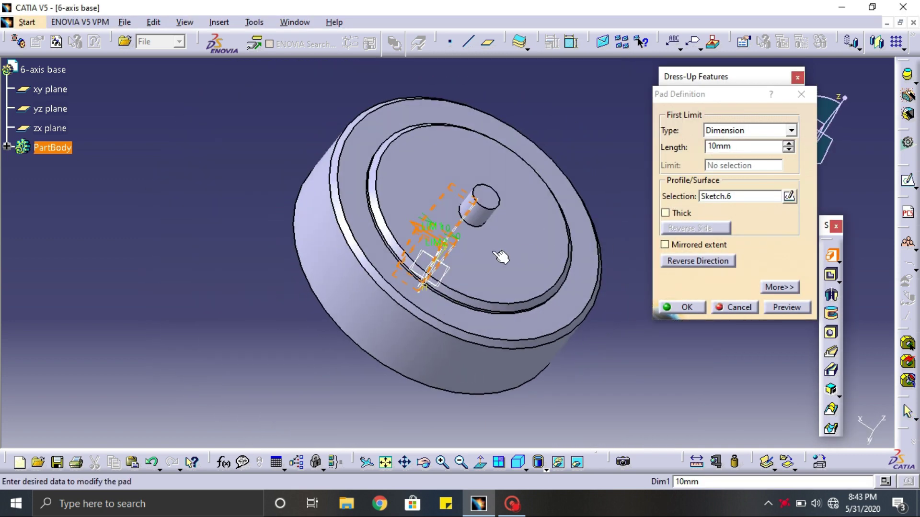
middle_drag(441, 232, 420, 204)
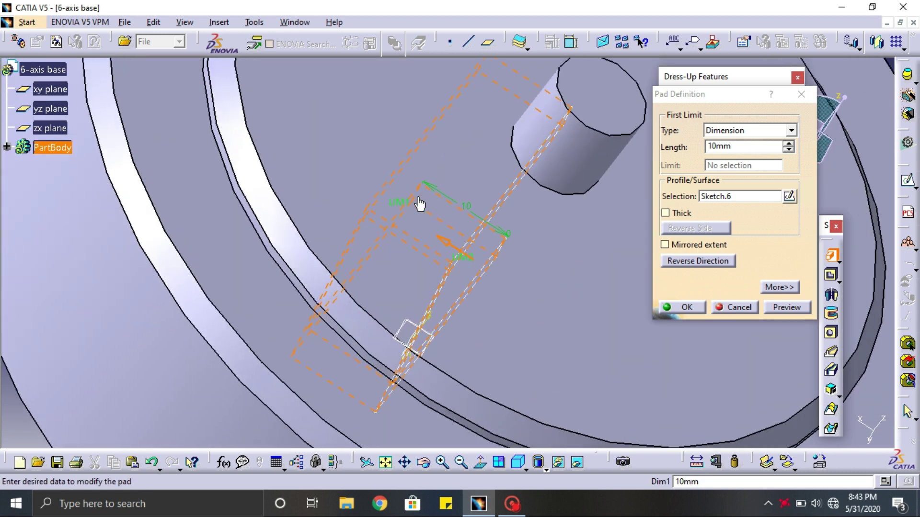
drag(394, 205, 160, 185)
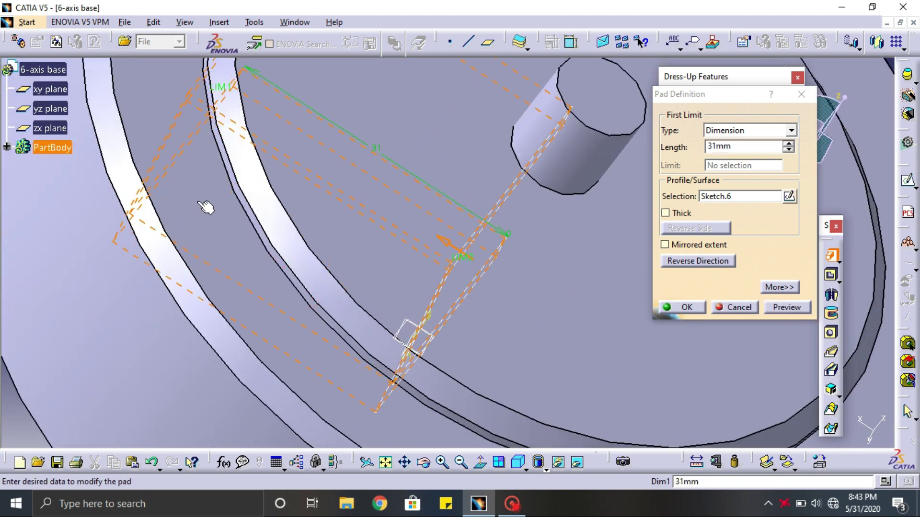
middle_drag(207, 205, 272, 152)
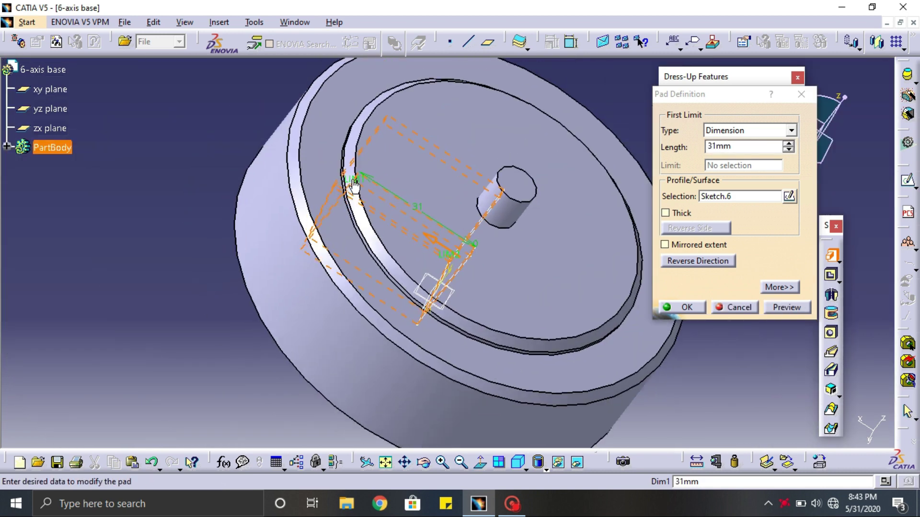
drag(351, 186, 182, 95)
click(772, 311)
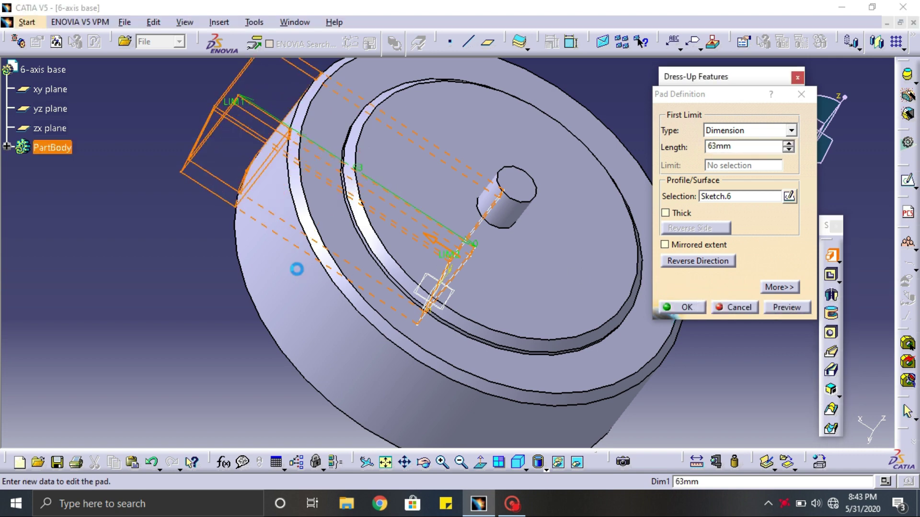
middle_drag(226, 240, 307, 264)
drag(298, 244, 285, 247)
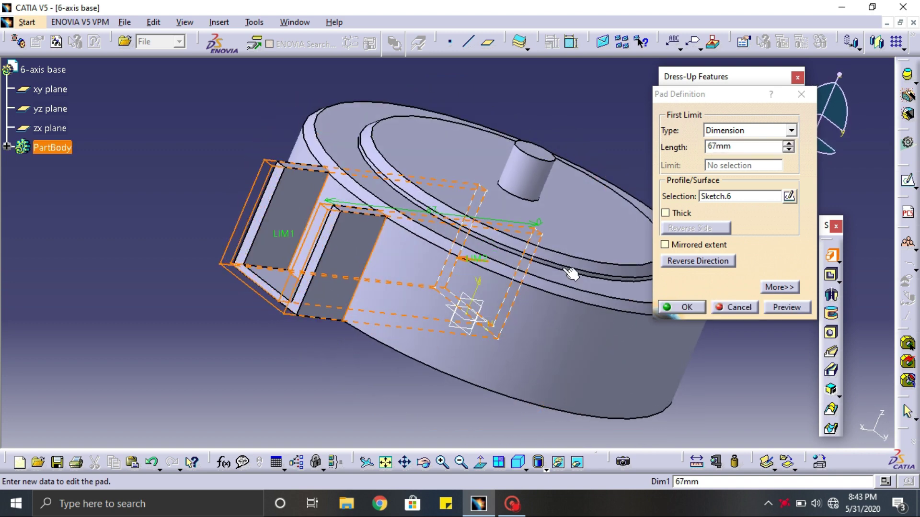
middle_drag(445, 264, 622, 258)
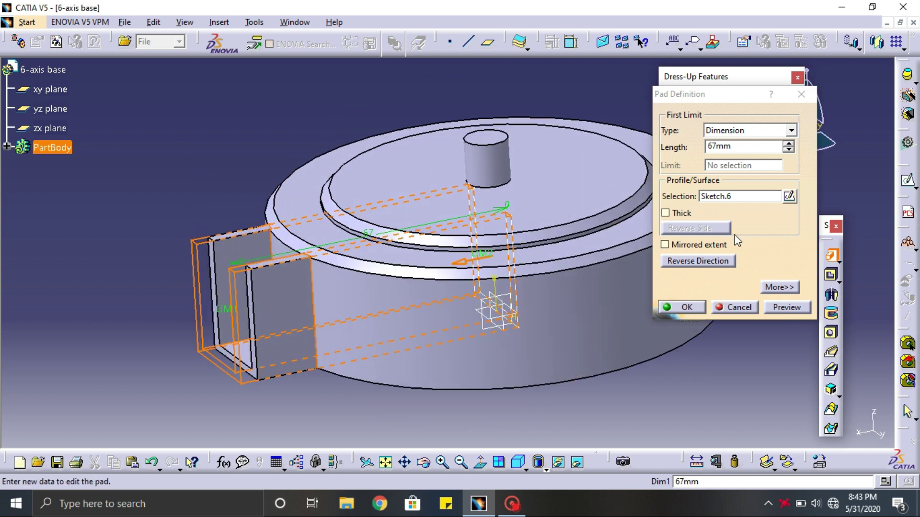
click(788, 308)
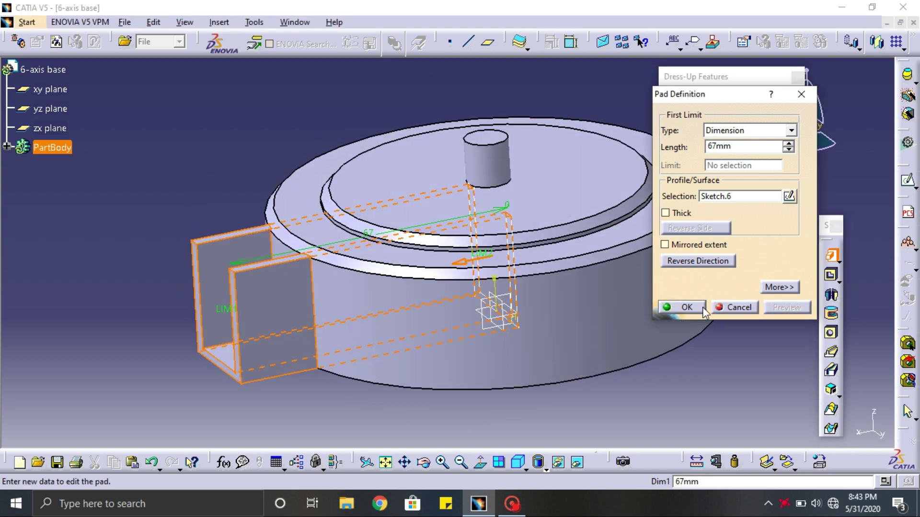
click(687, 309)
middle_drag(341, 133, 507, 182)
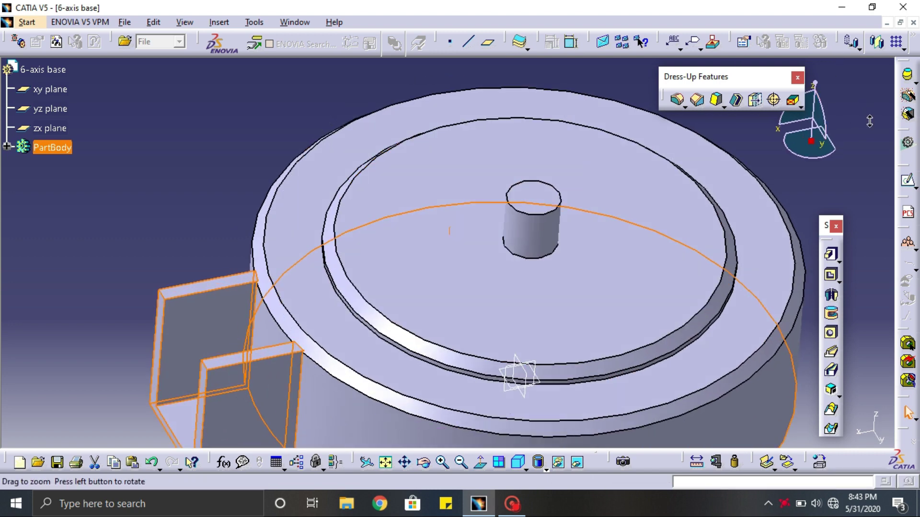
Pattern the bracket as a complete crown of 4 instances referenced to the base's top face
middle_drag(823, 115, 910, 36)
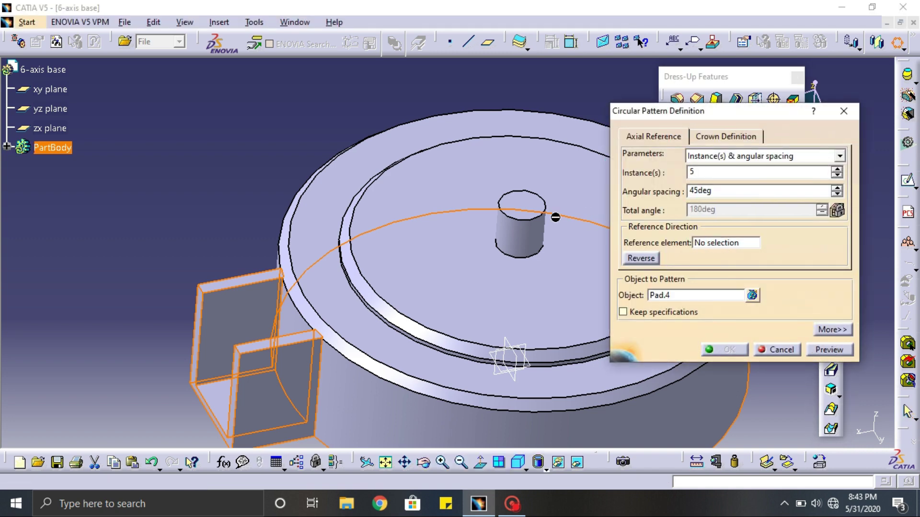
middle_drag(520, 189, 625, 262)
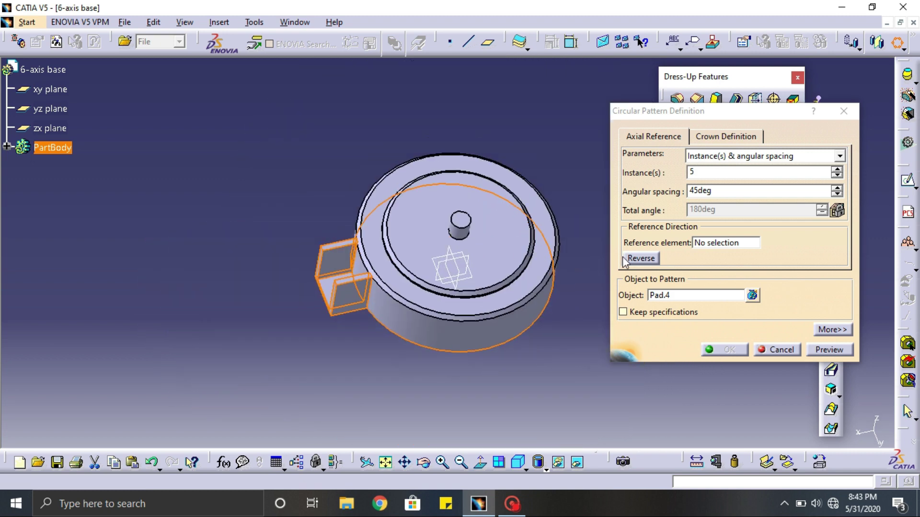
click(698, 243)
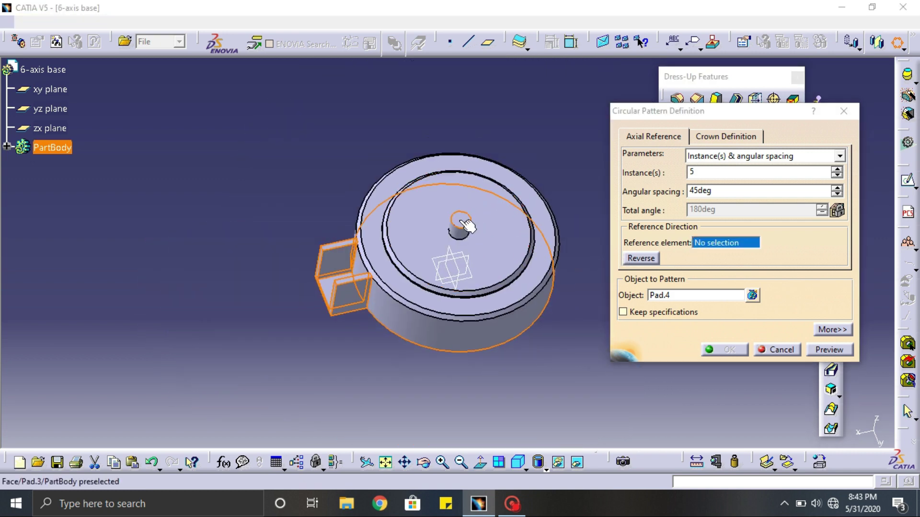
click(495, 248)
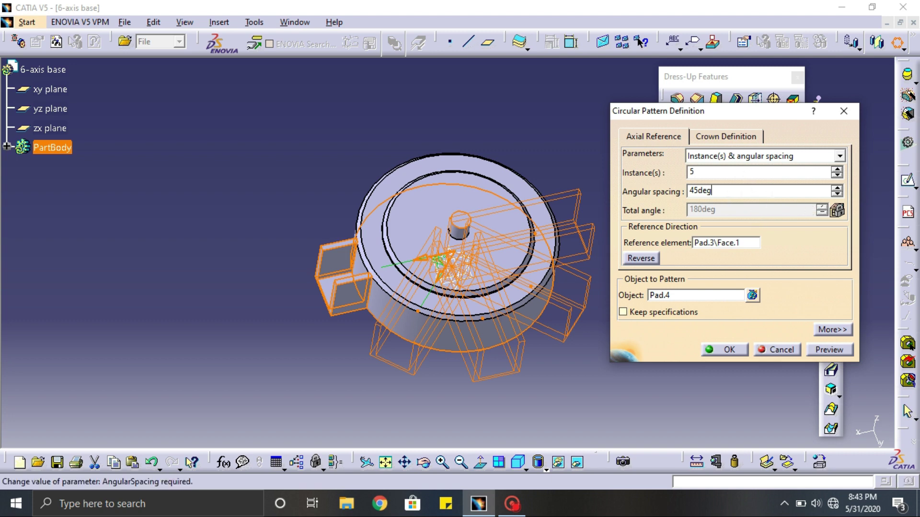
click(766, 155)
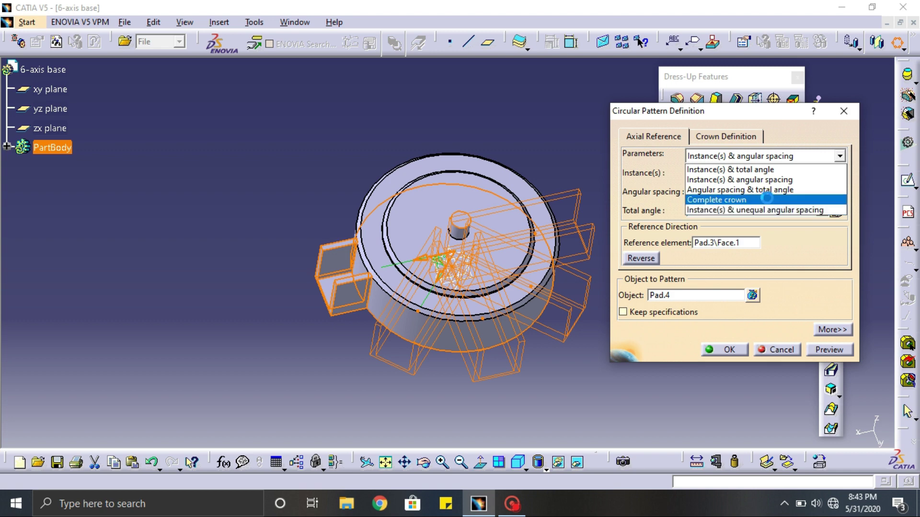
click(728, 199)
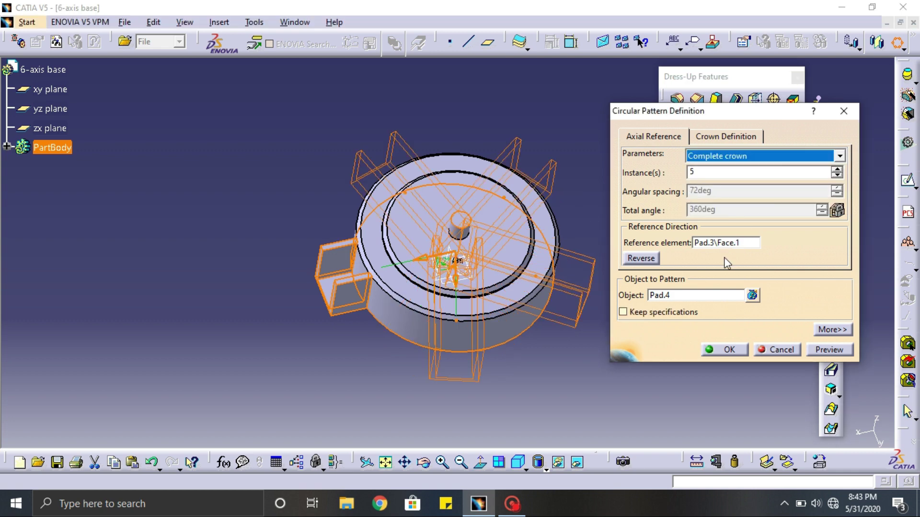
click(837, 176)
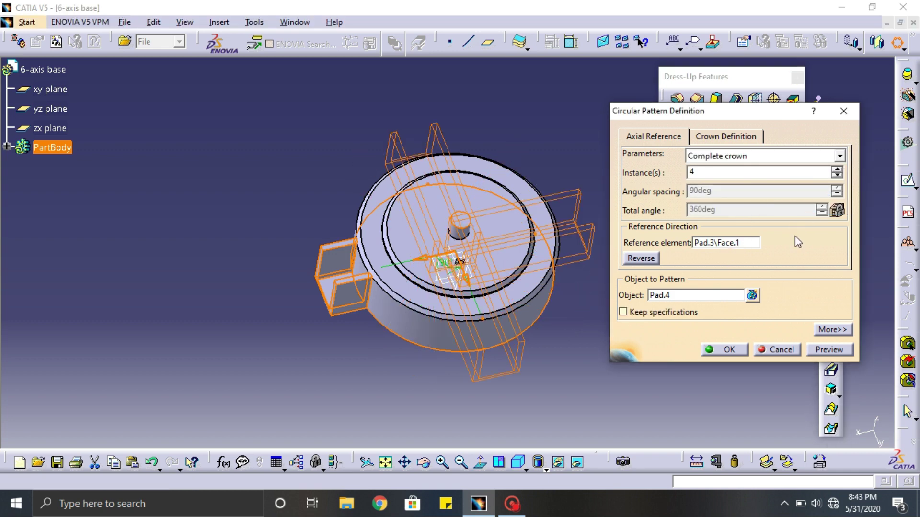
click(826, 350)
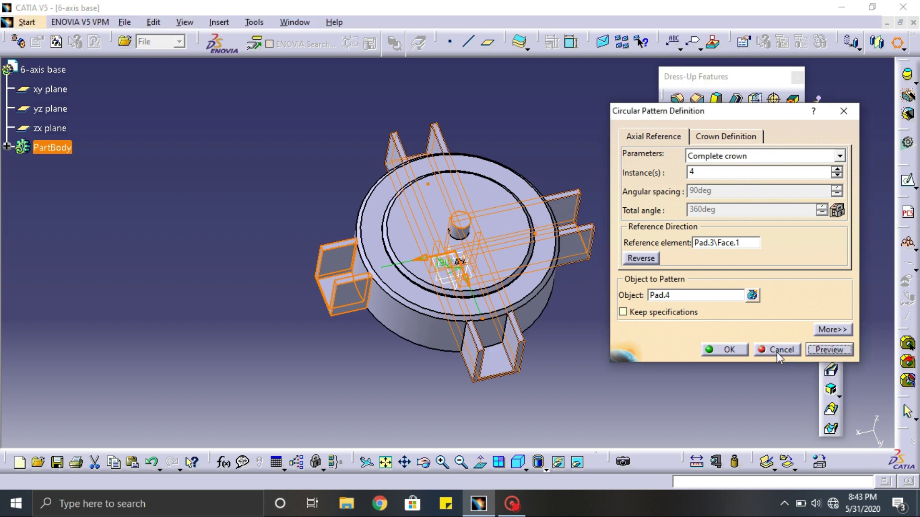
click(724, 350)
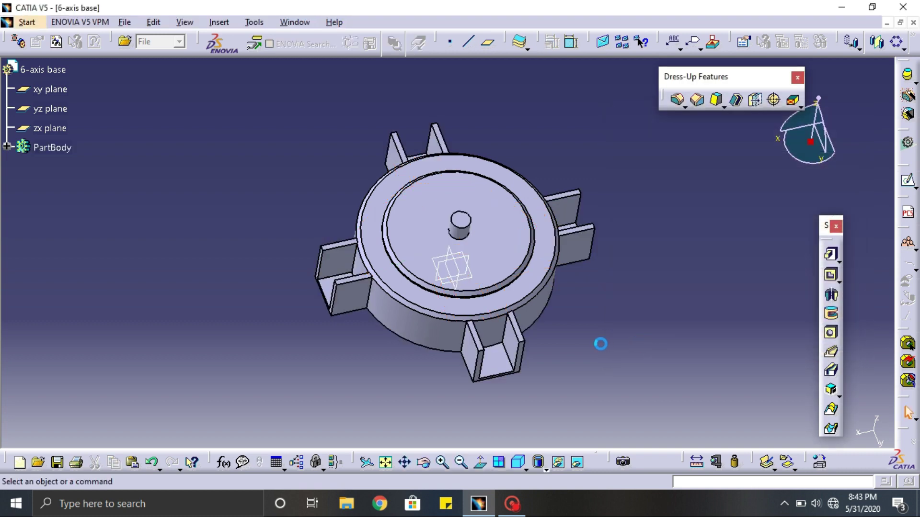
middle_drag(599, 343, 509, 144)
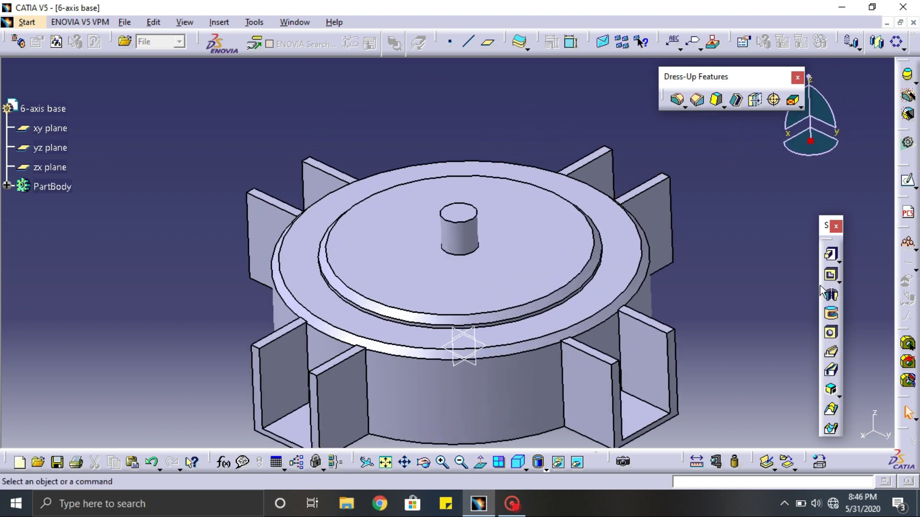
Start a chamfer on the bracket's outer top edge with a 10 mm length
click(697, 99)
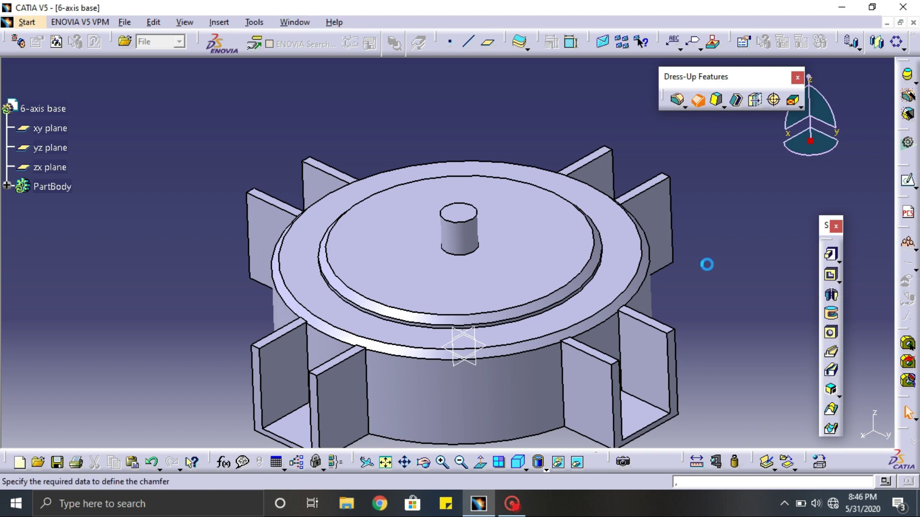
click(671, 330)
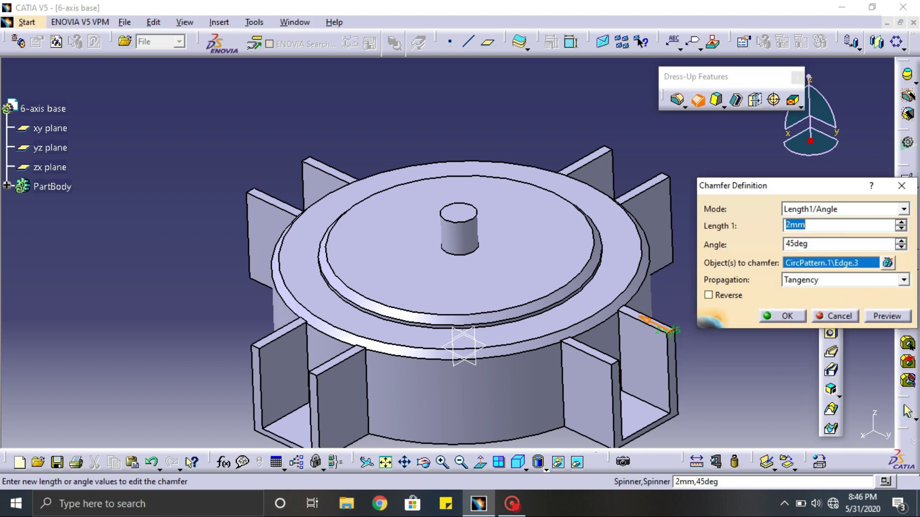
text(10)
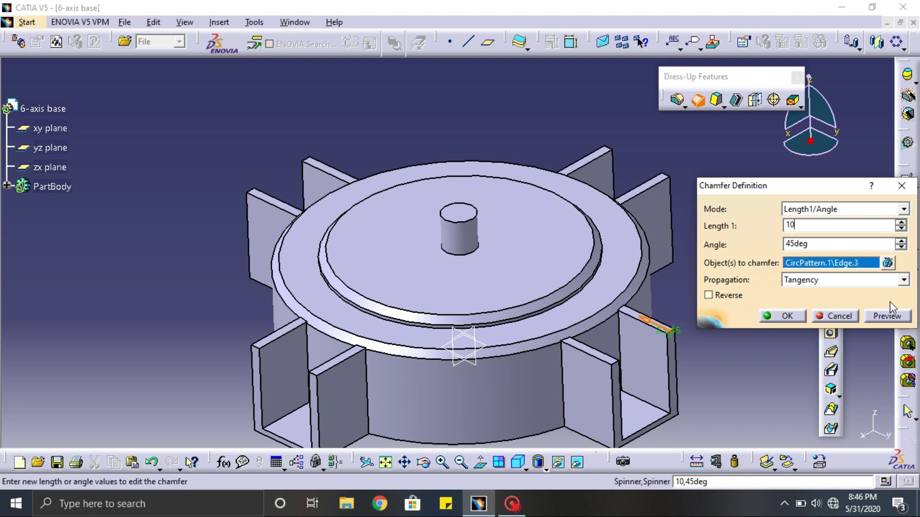
key(Return)
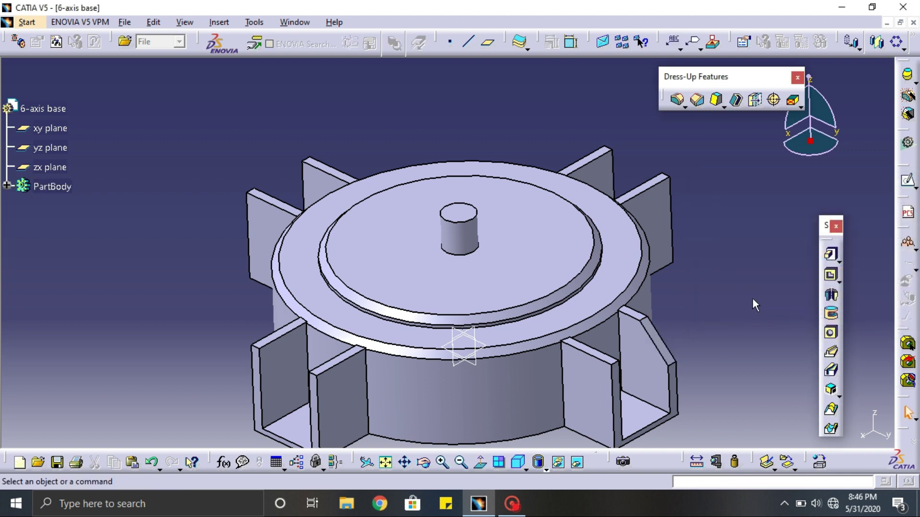
Redo the bracket's outer top edge chamfer at 14 mm × 45°, preview, and apply it
click(697, 99)
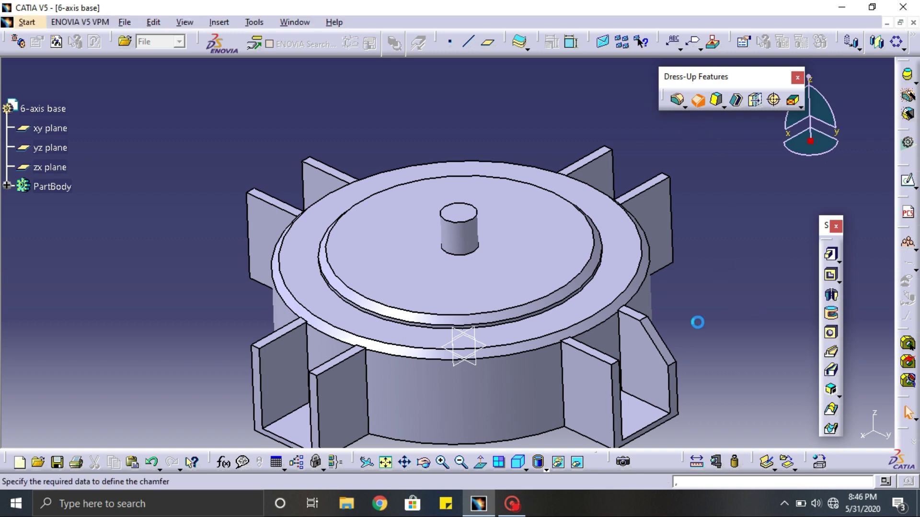
click(901, 185)
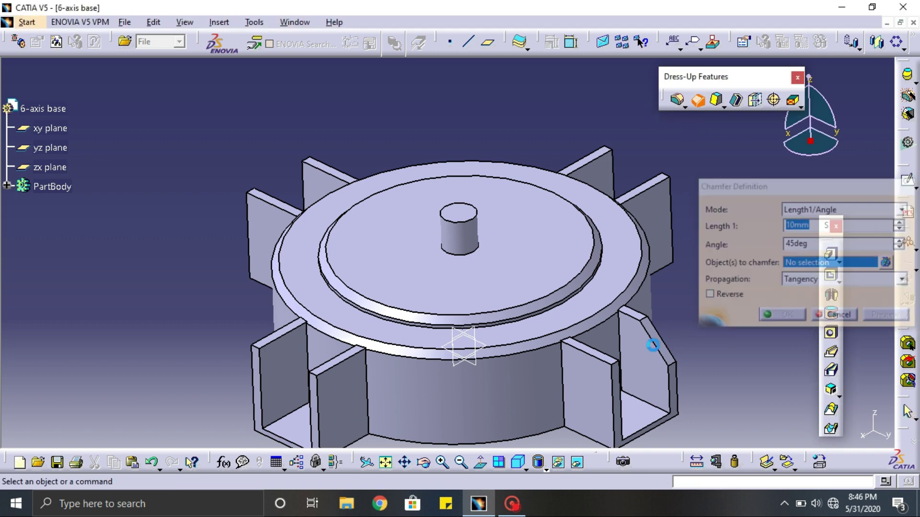
click(658, 340)
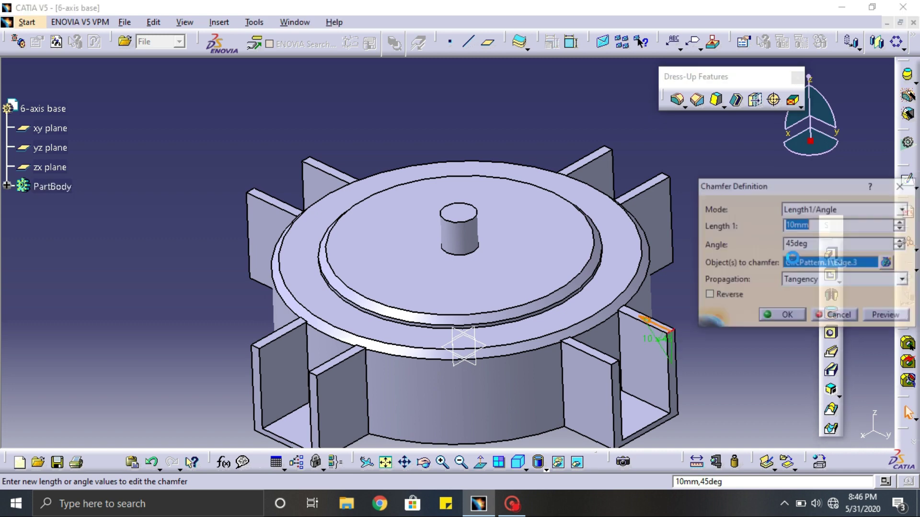
text(14)
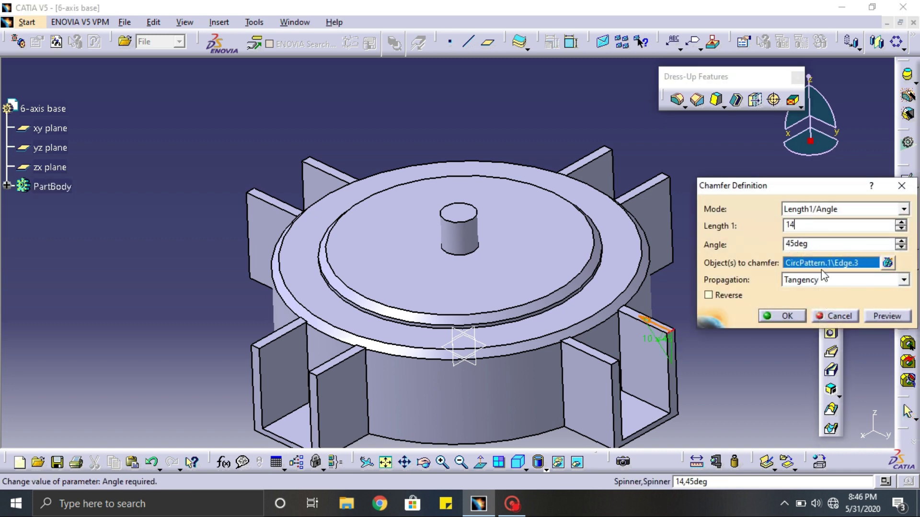
click(877, 318)
click(799, 317)
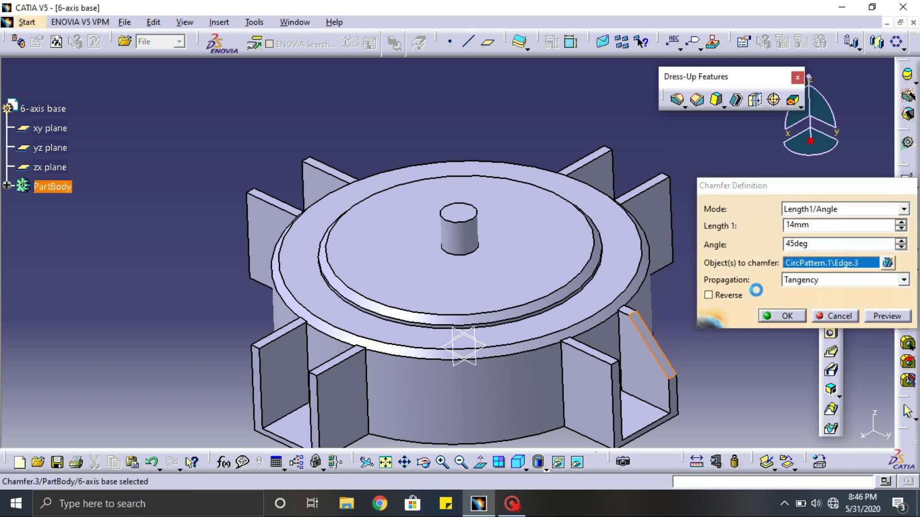
Start a 14 mm chamfer and select five more bracket top edges, including the right, left and rear ones
click(698, 103)
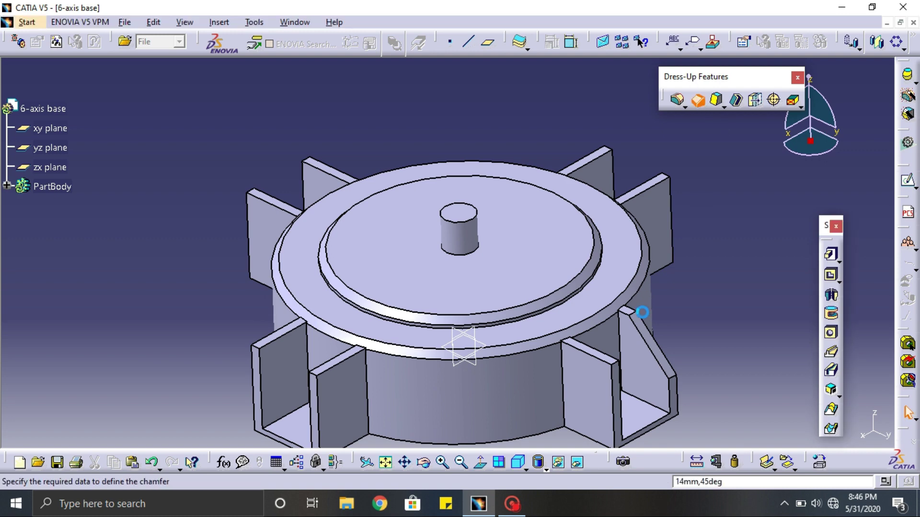
click(619, 365)
click(321, 375)
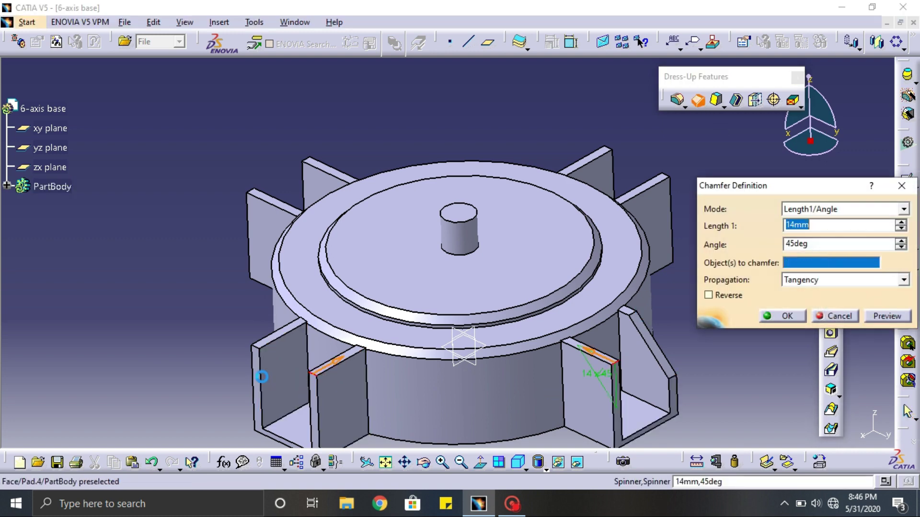
click(261, 343)
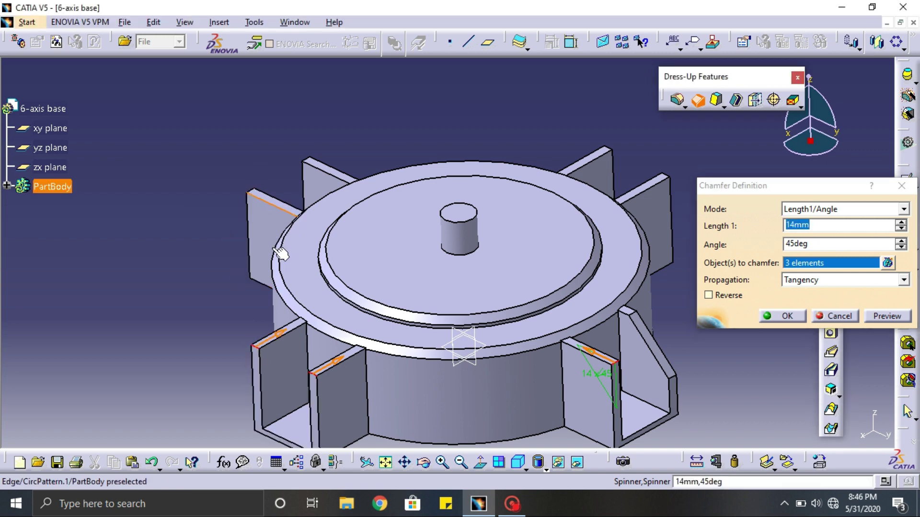
ctrl+middle_drag(268, 198, 220, 232)
click(150, 231)
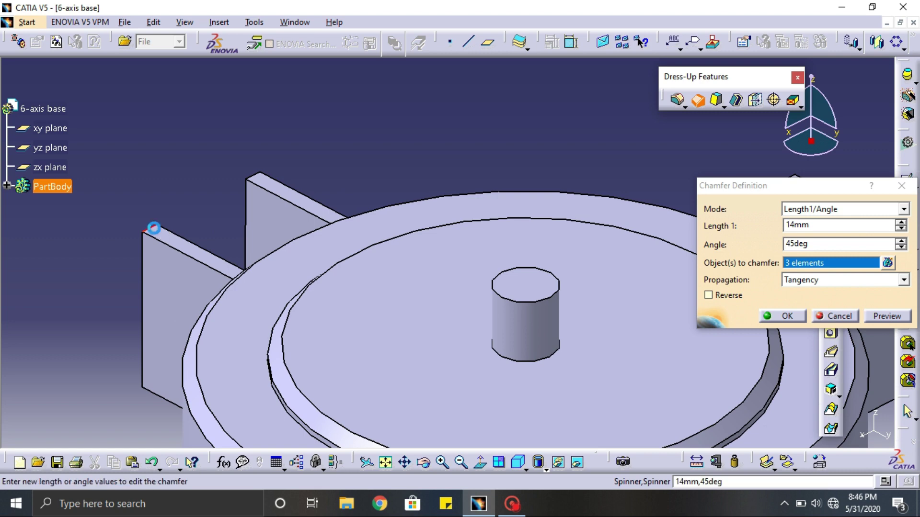
click(260, 172)
Add the last two bracket top edges and apply the 14 mm × 45° chamfer
ctrl+middle_drag(252, 173, 386, 180)
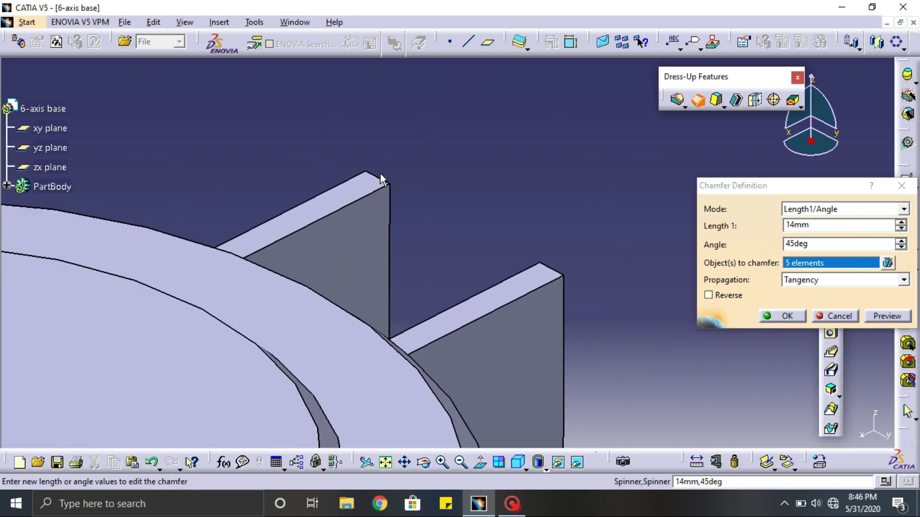
click(383, 179)
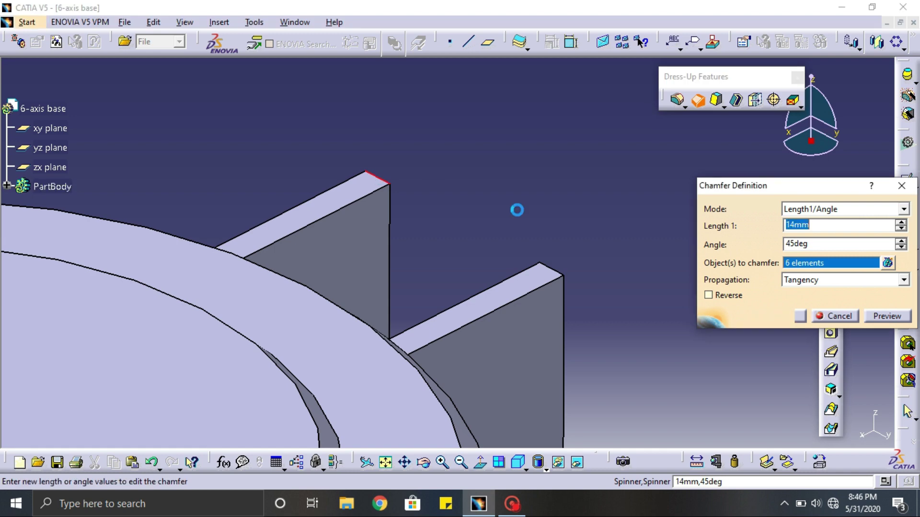
click(546, 257)
ctrl+middle_drag(545, 258, 536, 230)
click(769, 313)
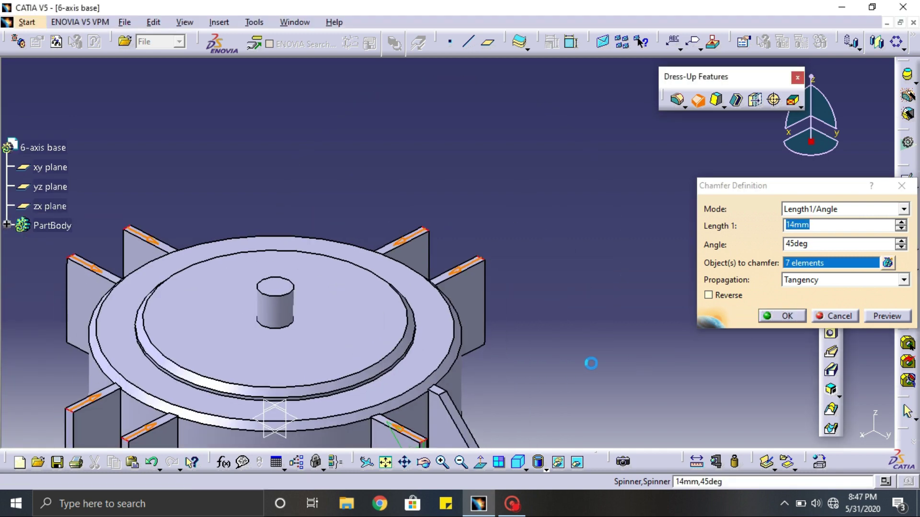
middle_drag(589, 361, 447, 266)
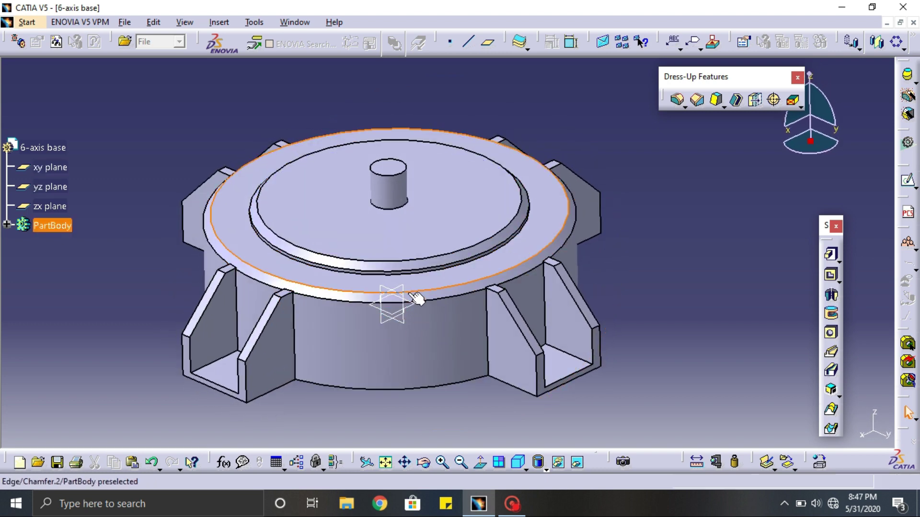
Open a new sketch on the xy plane and zoom in on the round base
click(420, 311)
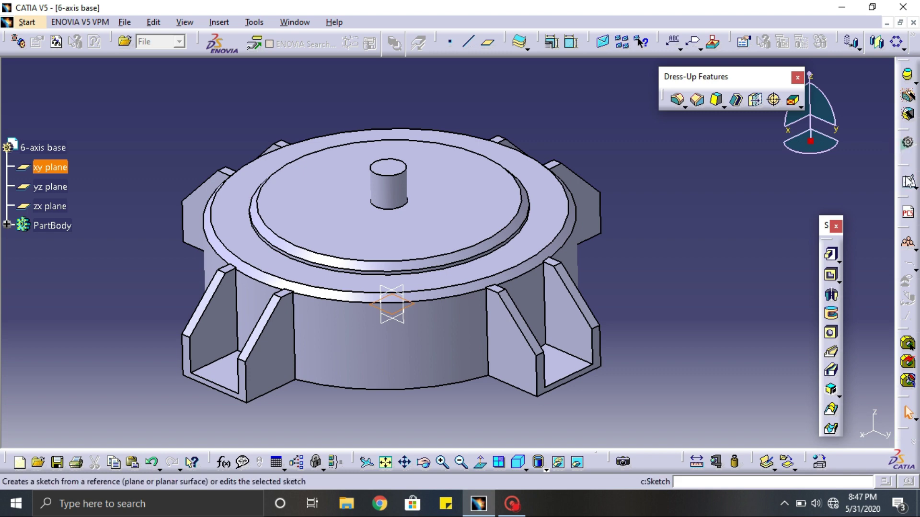
click(907, 180)
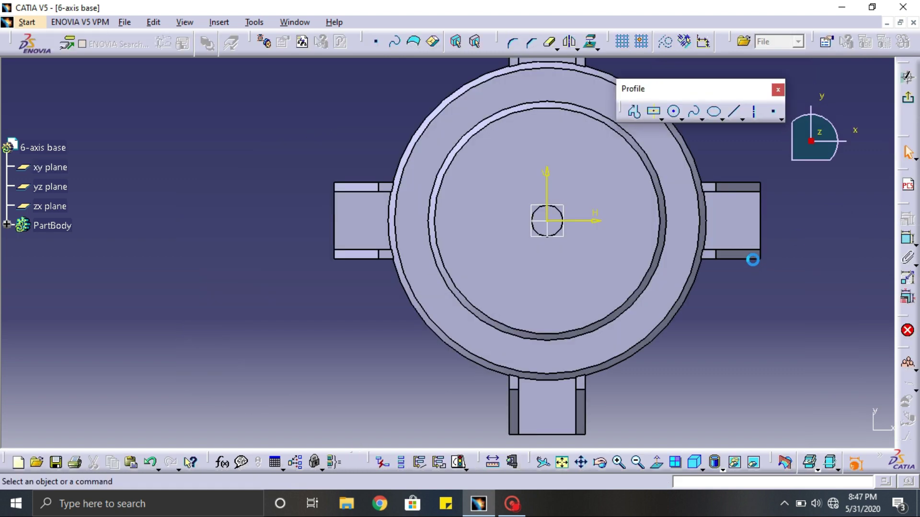
mouse_move(763, 173)
middle_down()
mouse_move(626, 246)
mouse_move(636, 214)
mouse_move(542, 74)
middle_up()
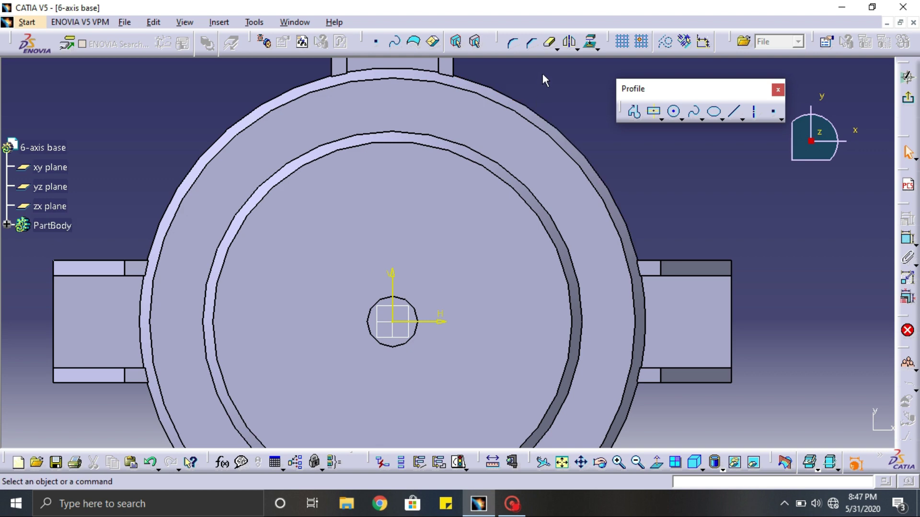
Project the part's outer rim edge into the sketch as standard geometry
click(592, 48)
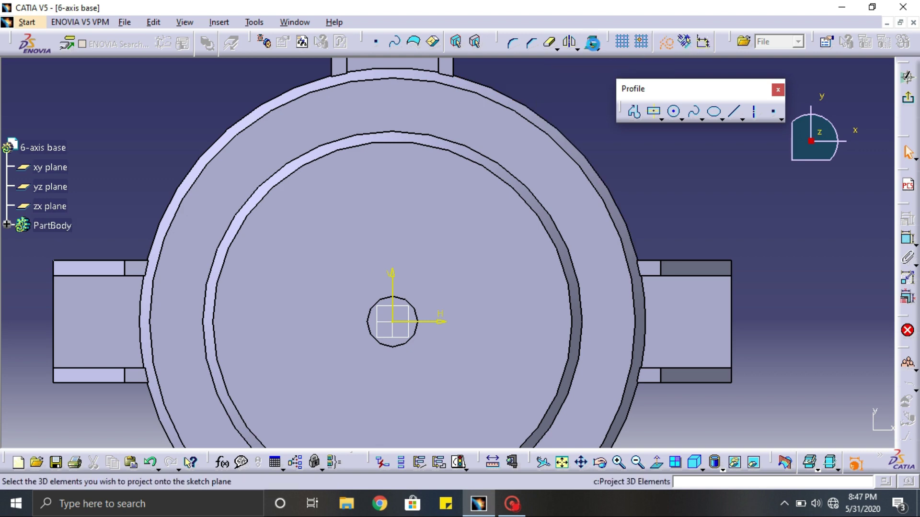
click(580, 145)
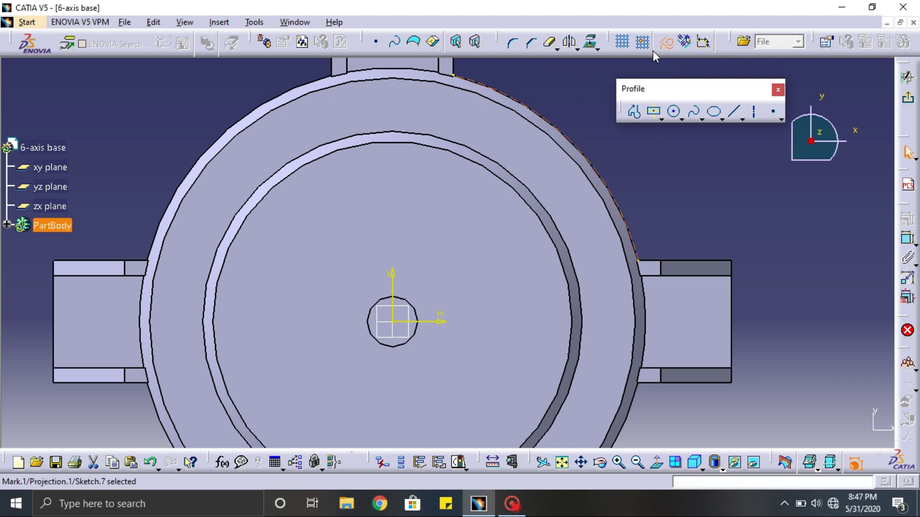
click(666, 42)
click(700, 163)
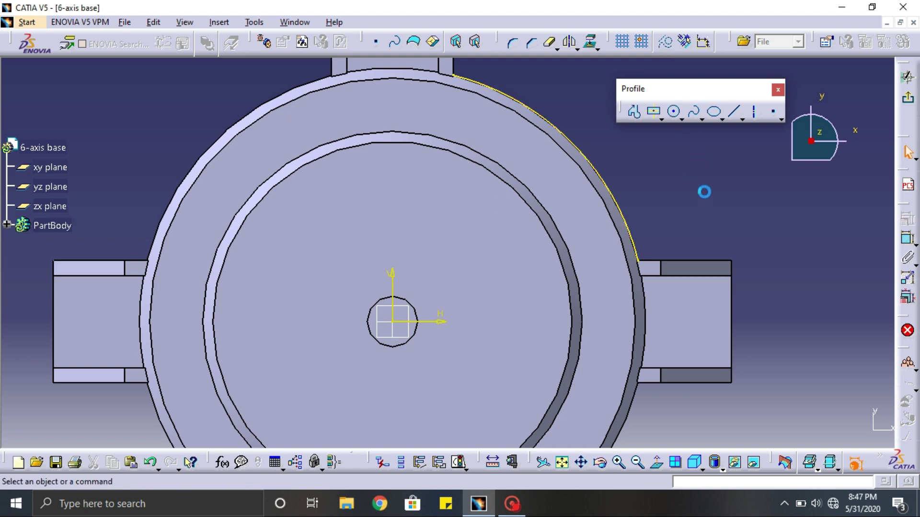
middle_drag(705, 192, 693, 205)
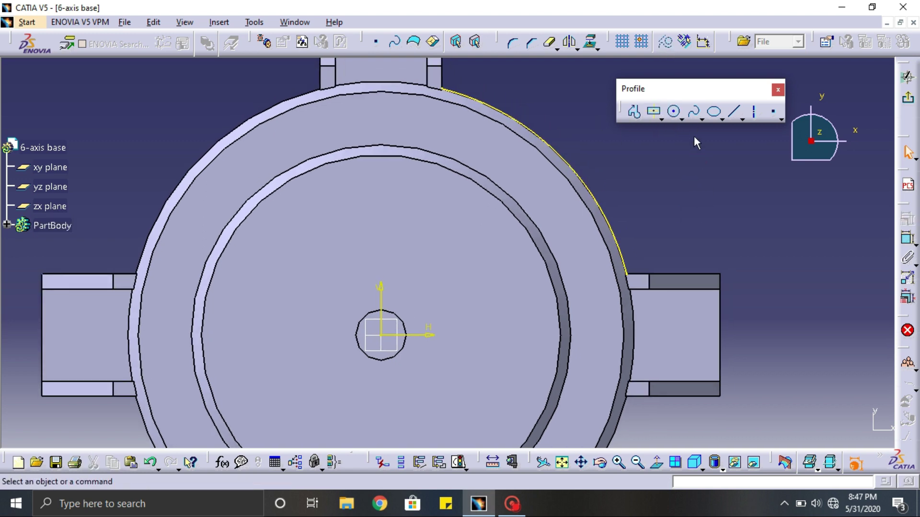
mouse_move(694, 137)
middle_down()
mouse_move(675, 170)
mouse_move(631, 208)
mouse_move(648, 158)
mouse_move(643, 204)
mouse_move(653, 214)
mouse_move(627, 206)
middle_up()
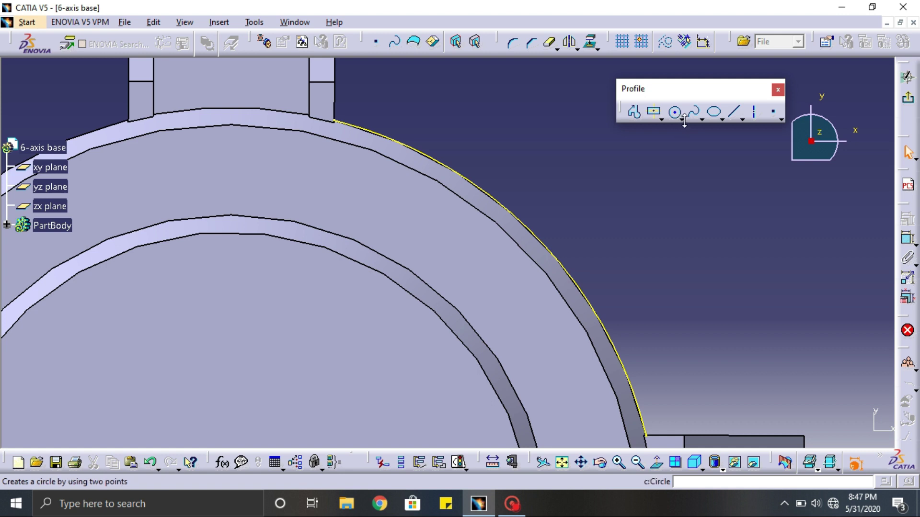
Draw two short radial lines across the upper-right rim band
click(732, 111)
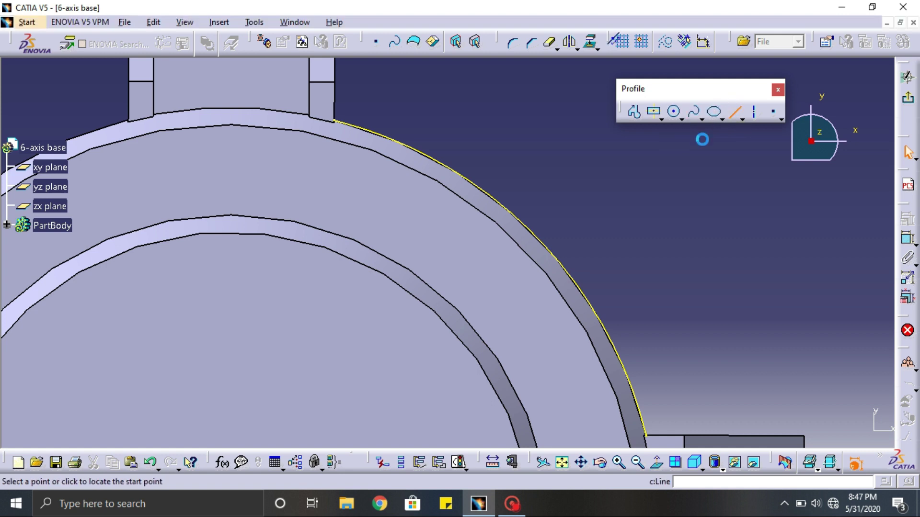
click(433, 158)
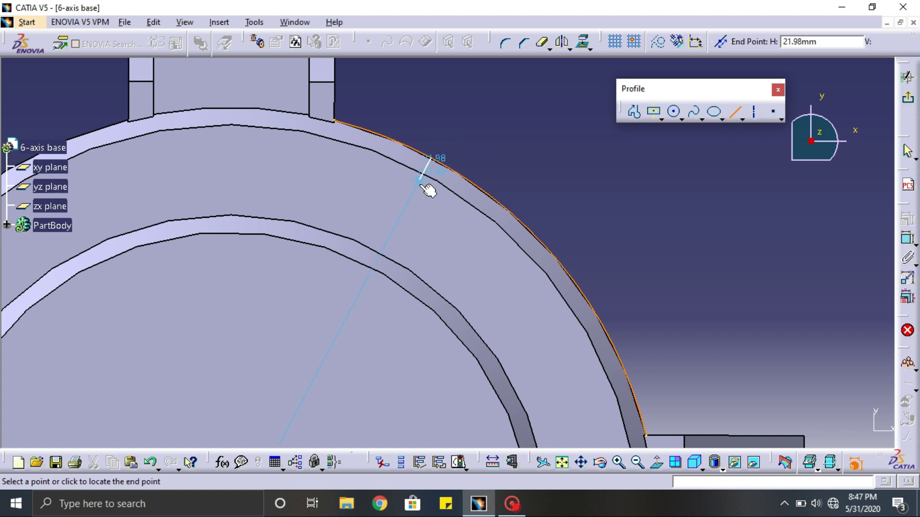
click(419, 185)
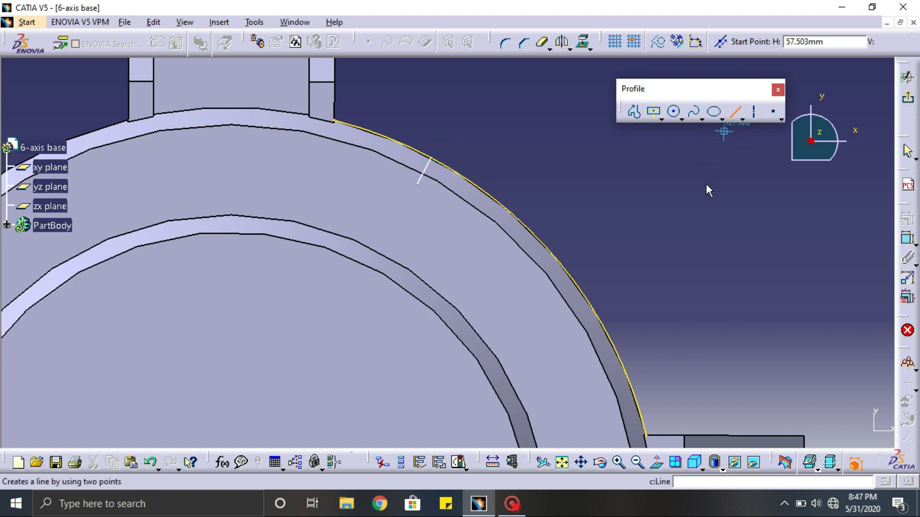
middle_drag(706, 185, 660, 117)
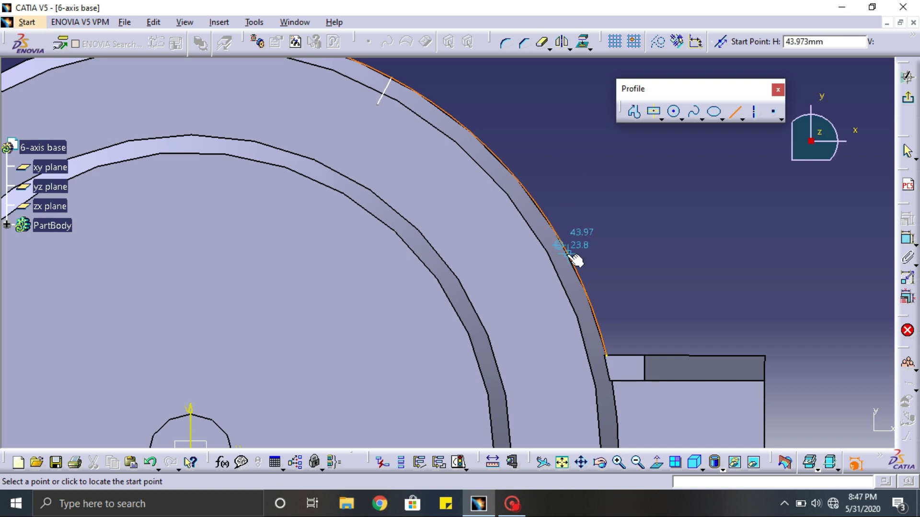
click(573, 260)
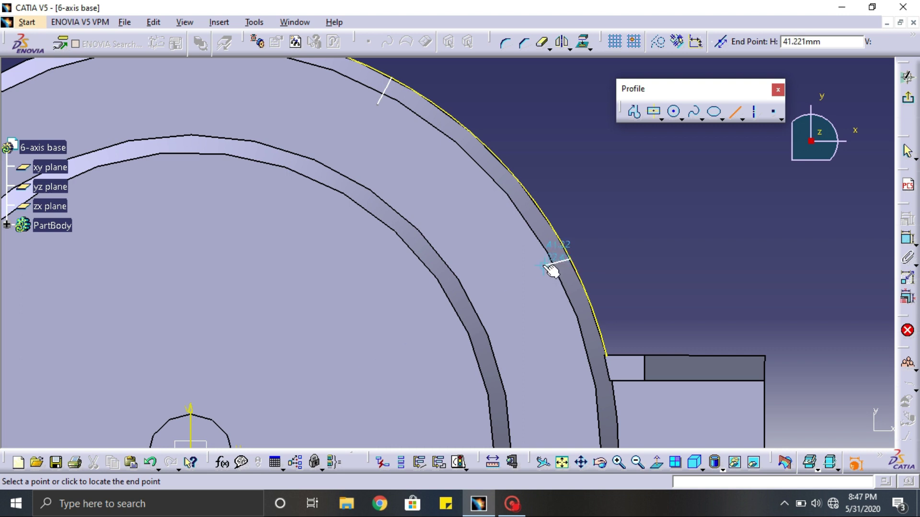
click(542, 265)
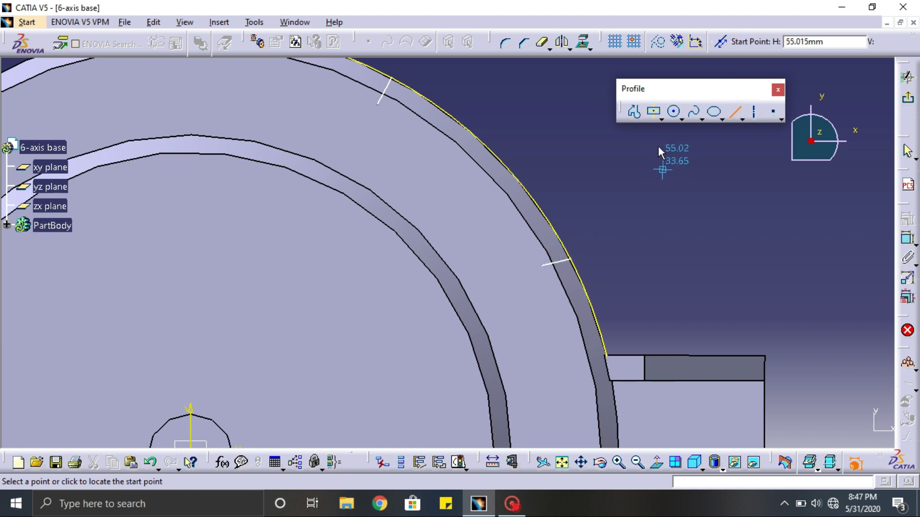
Draw a three-point arc joining the ends of the two short rim lines
click(734, 112)
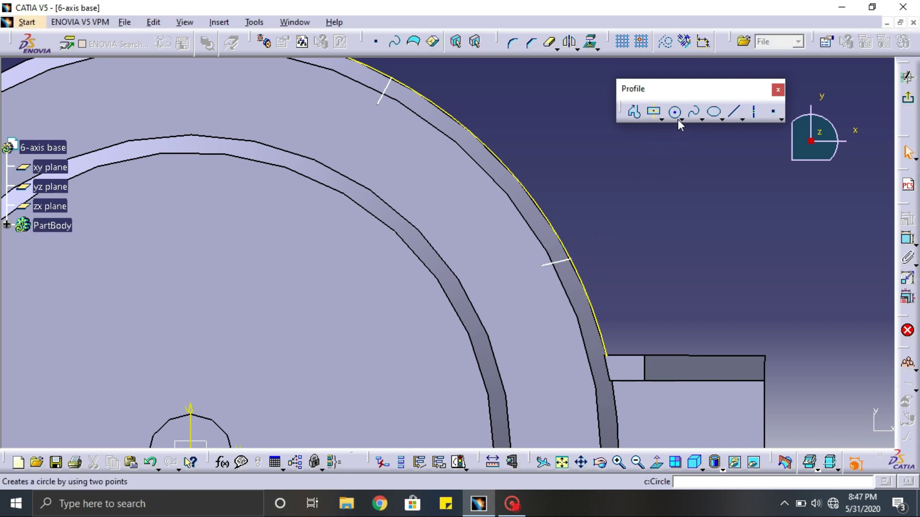
click(681, 120)
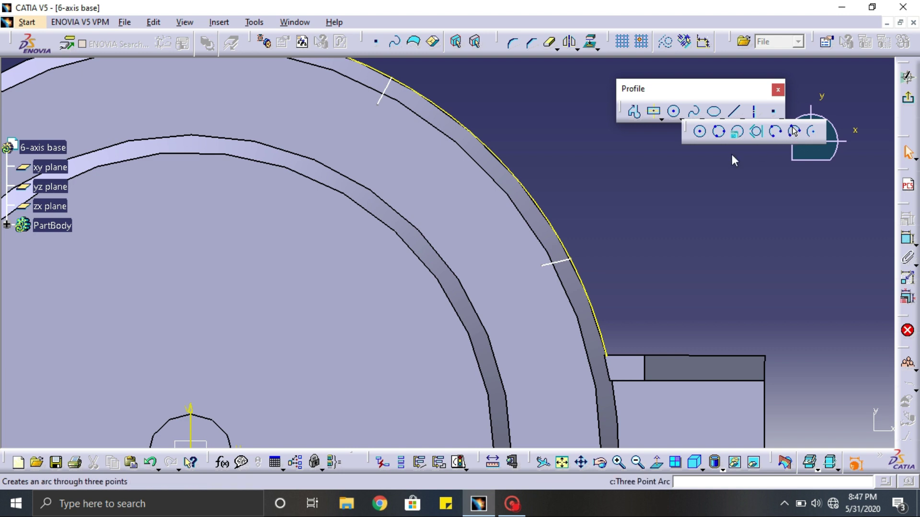
click(794, 131)
click(380, 103)
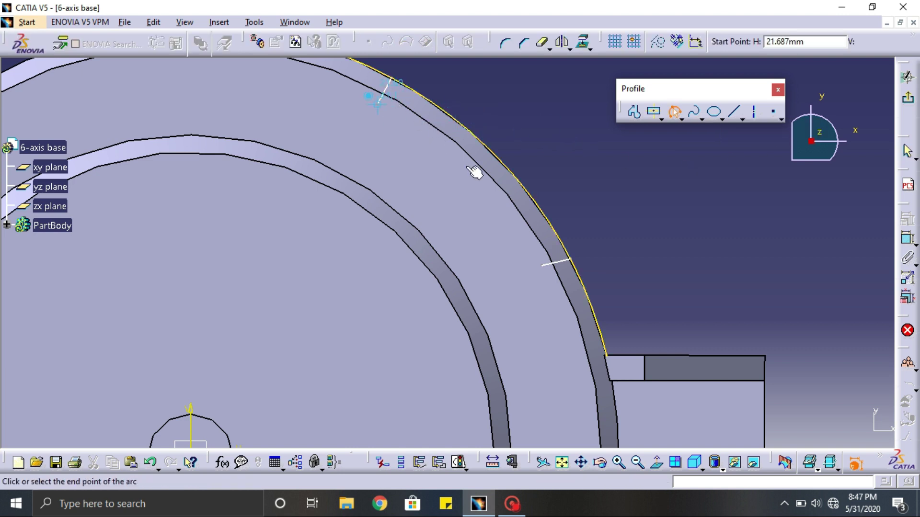
click(549, 269)
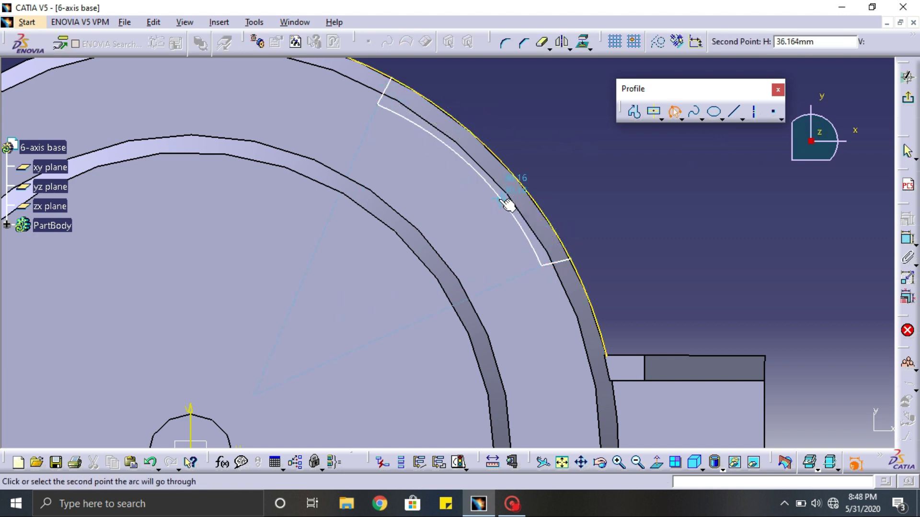
click(498, 193)
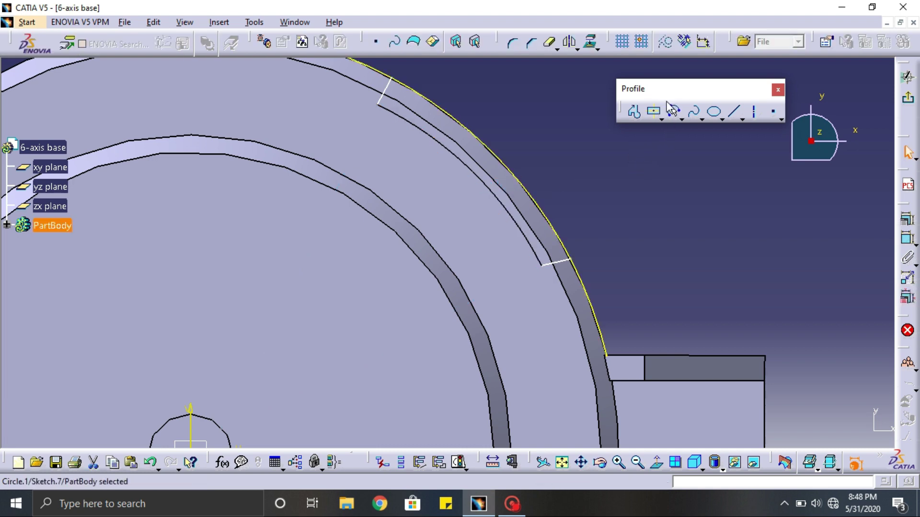
Draw a second three-point arc from the top line's end to the lower line's end through the rim
click(673, 111)
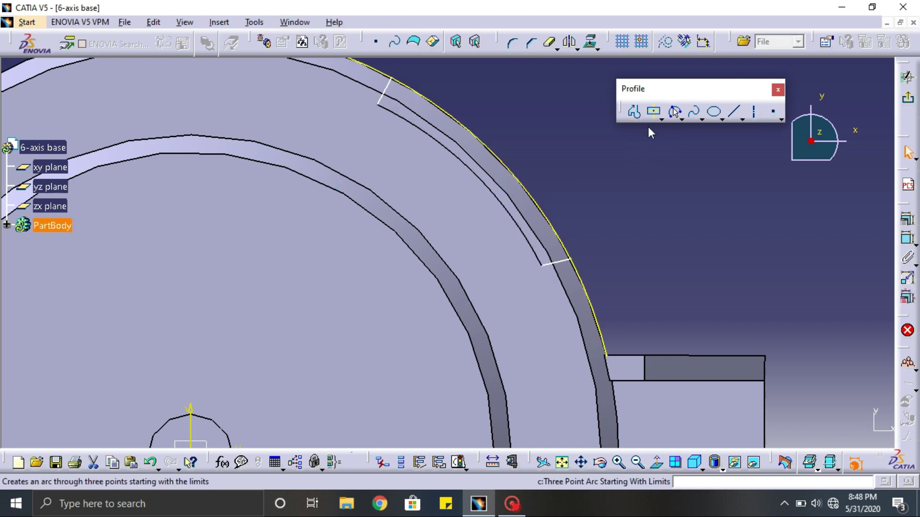
click(674, 112)
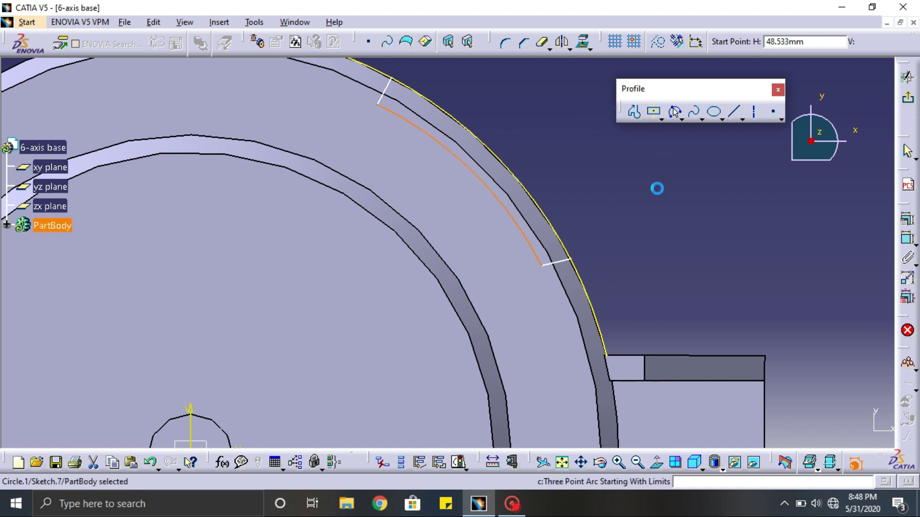
click(600, 309)
click(633, 210)
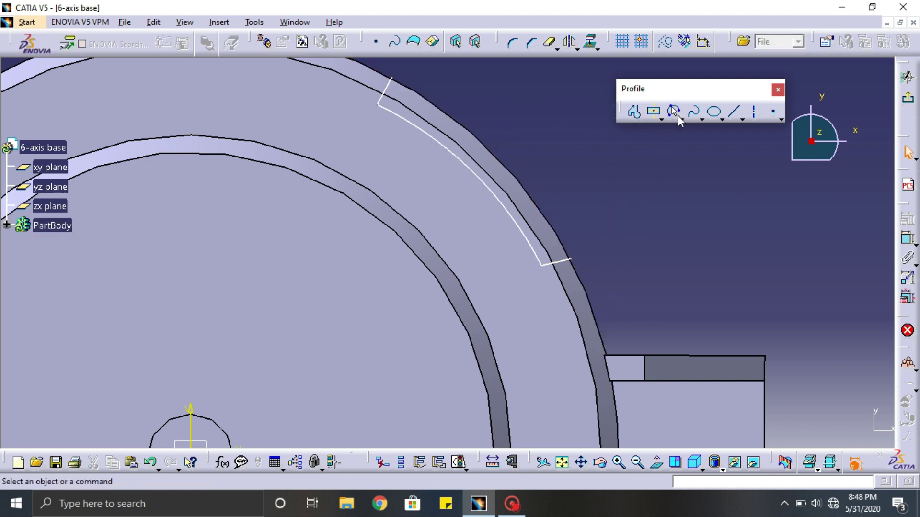
click(673, 112)
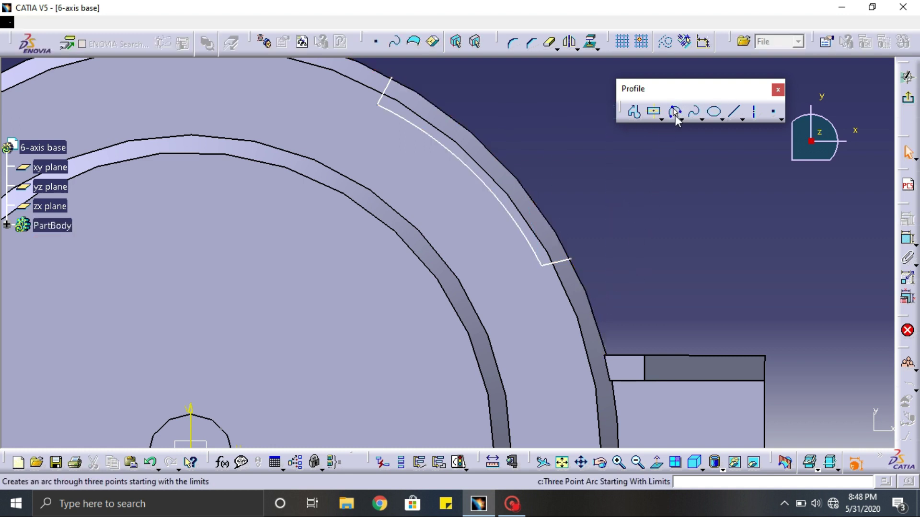
click(393, 78)
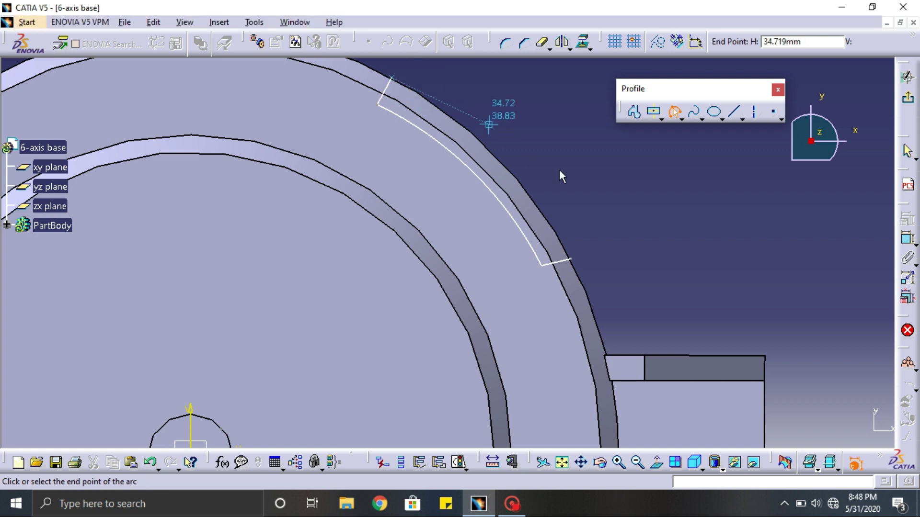
click(573, 259)
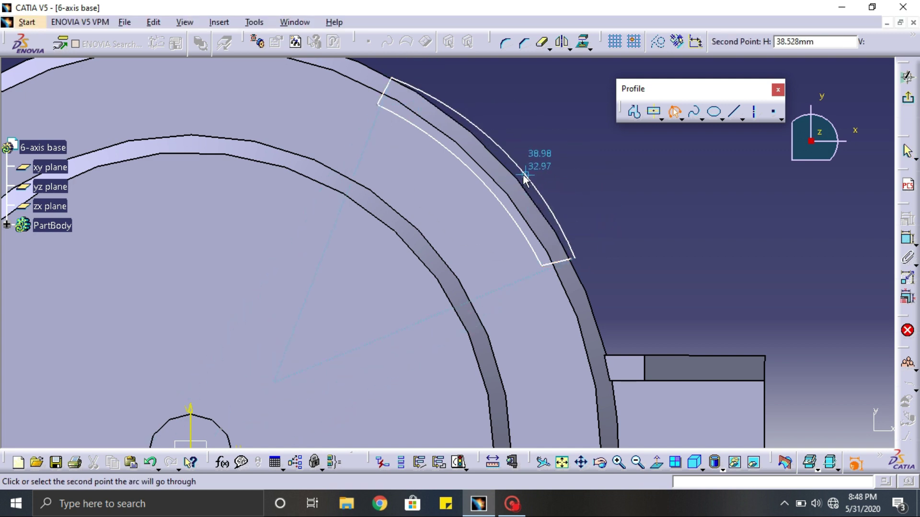
click(522, 175)
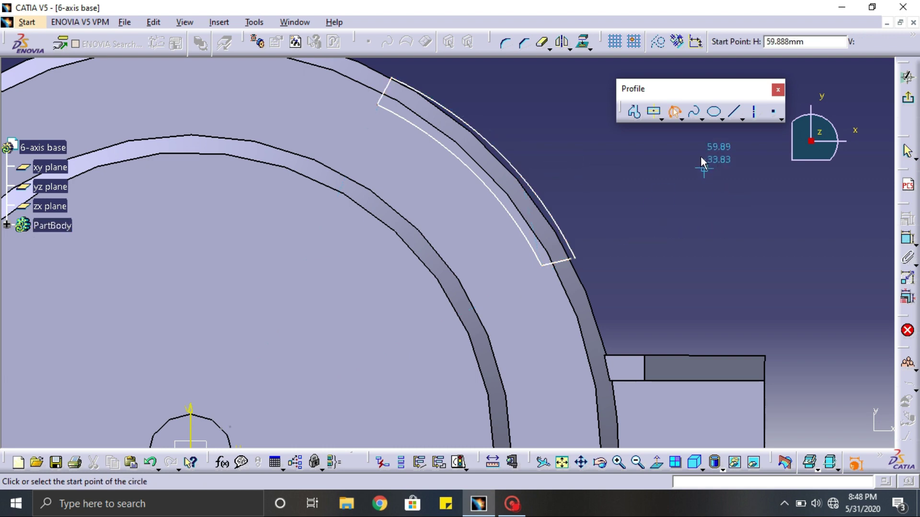
Draw a three-point arc along the rim between the lines' outer ends, closing the recess profile
click(674, 114)
click(674, 114)
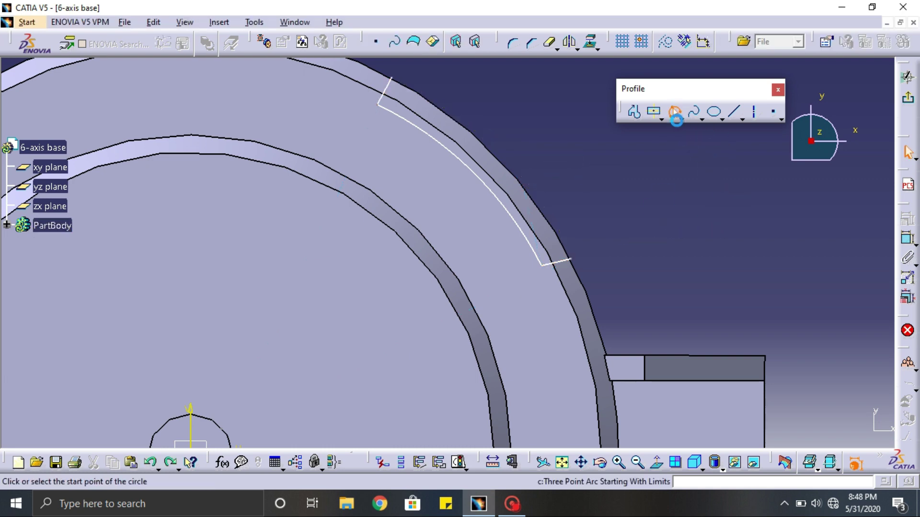
click(396, 79)
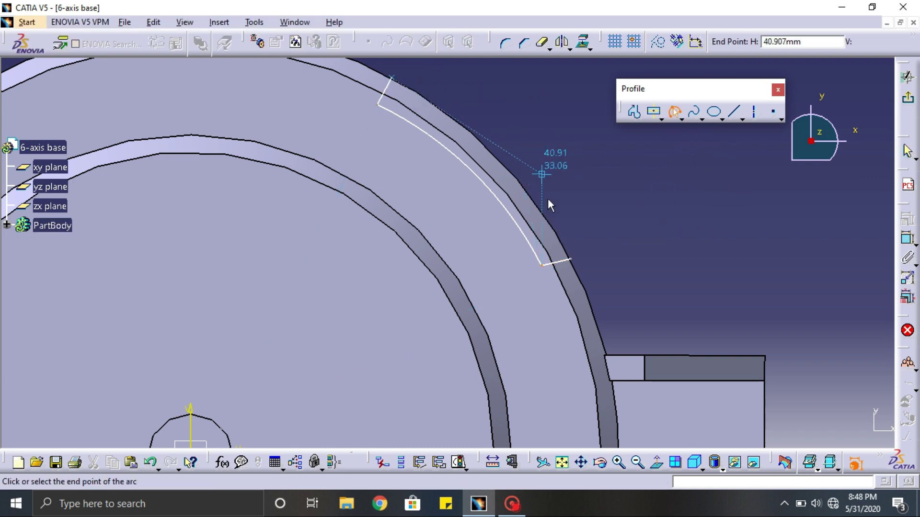
click(573, 258)
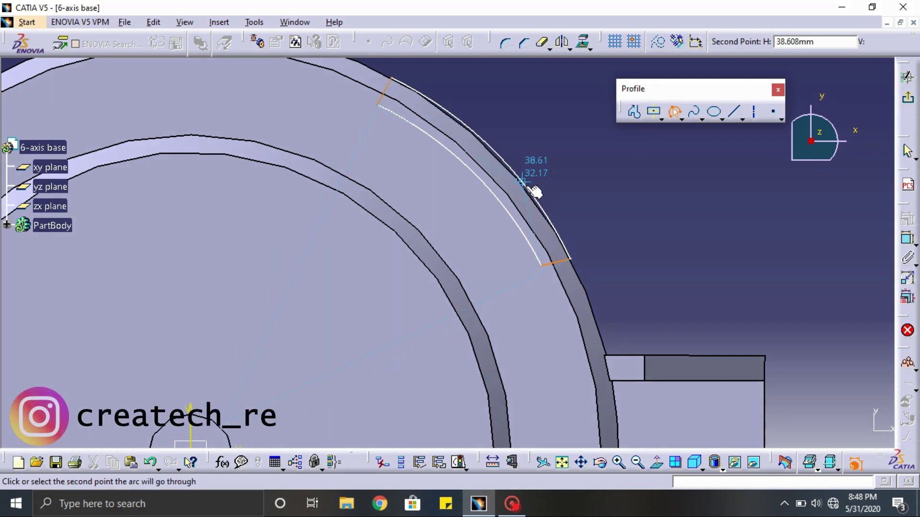
click(530, 182)
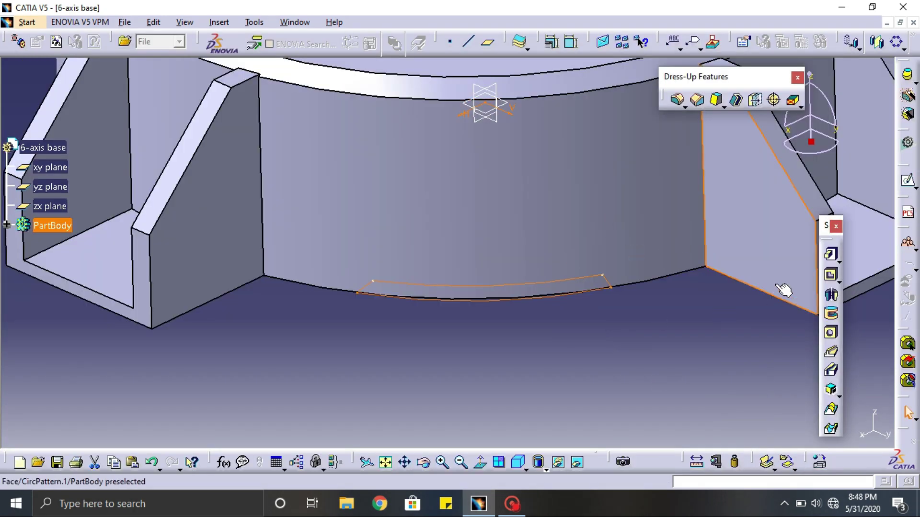
Reverse the 67 mm pocket from Sketch.7 to cut upward into the rim and preview it
click(831, 279)
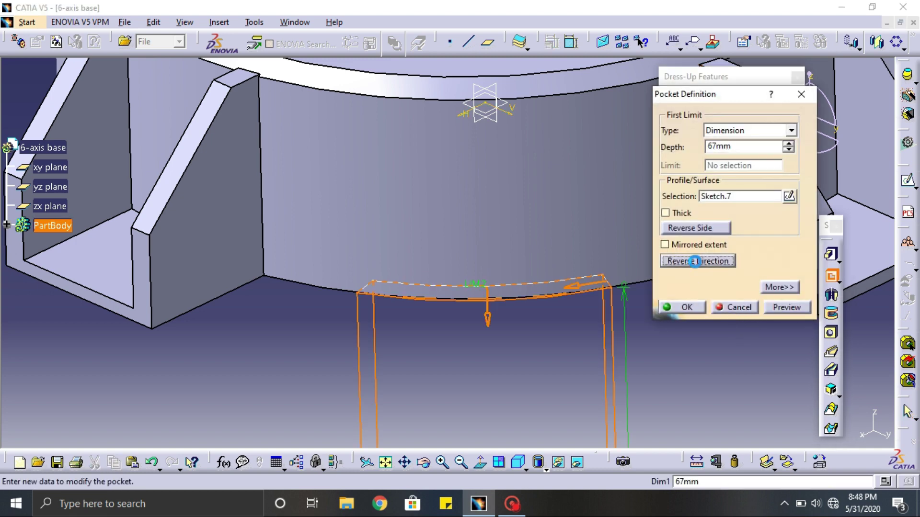
click(694, 261)
click(775, 311)
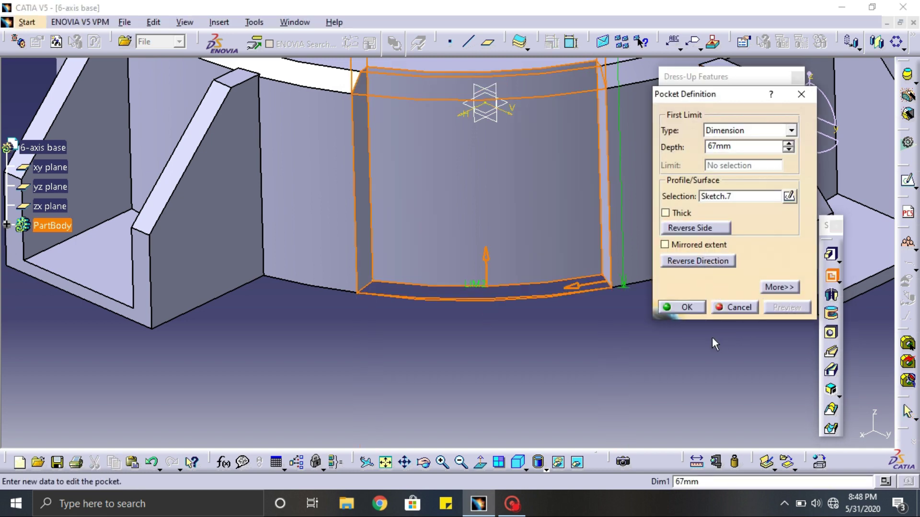
middle_drag(543, 318, 559, 286)
Create Pocket.1 and pattern it as a complete crown of 4 instances around Pad.3\Face.2
click(671, 308)
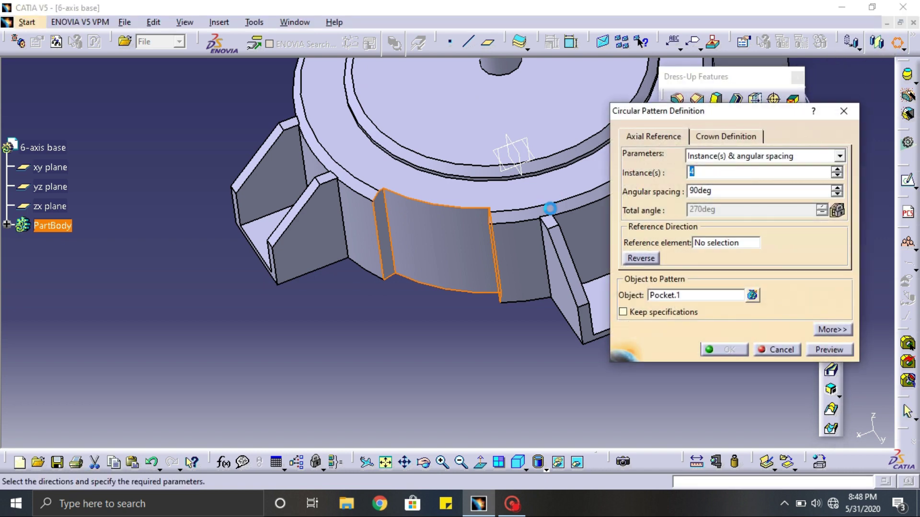
click(747, 156)
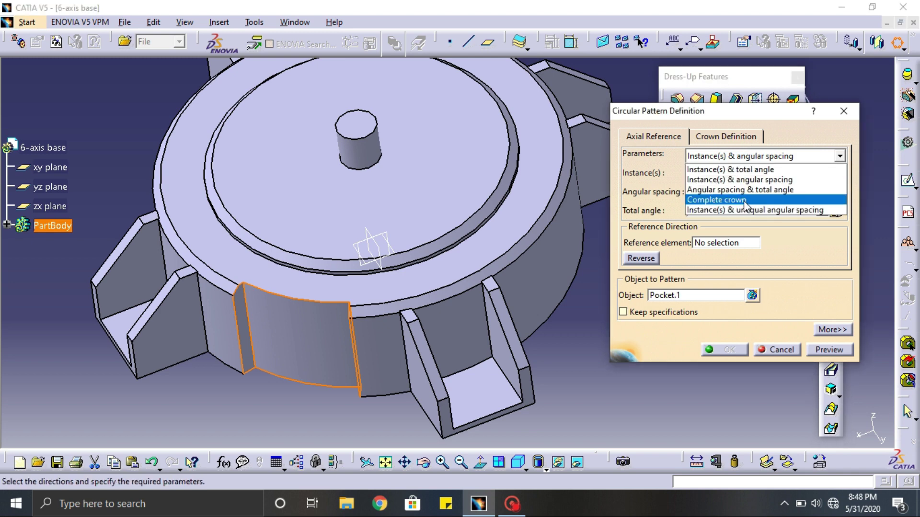
click(743, 201)
click(724, 243)
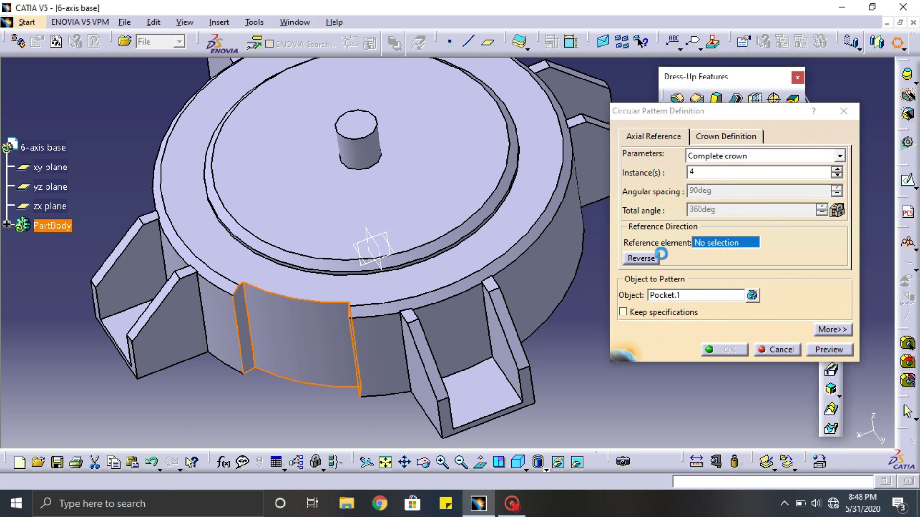
click(356, 126)
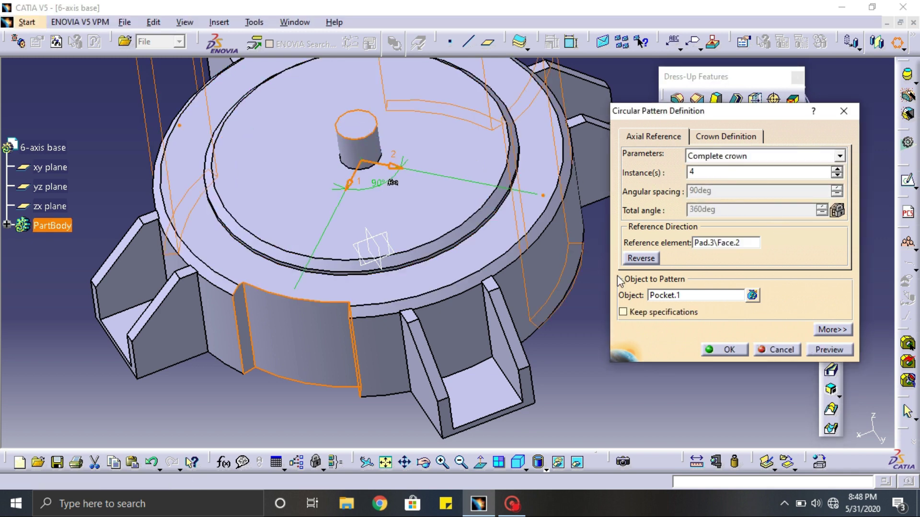
click(708, 348)
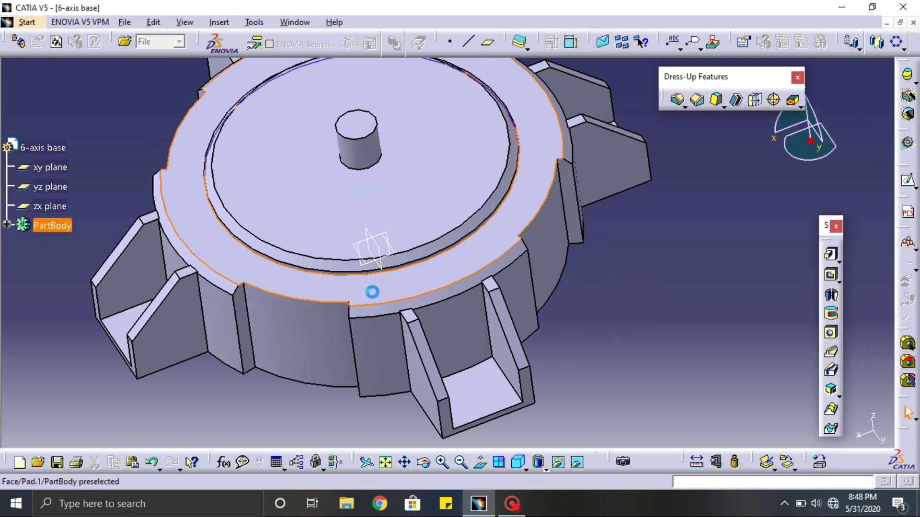
middle_drag(372, 292, 546, 205)
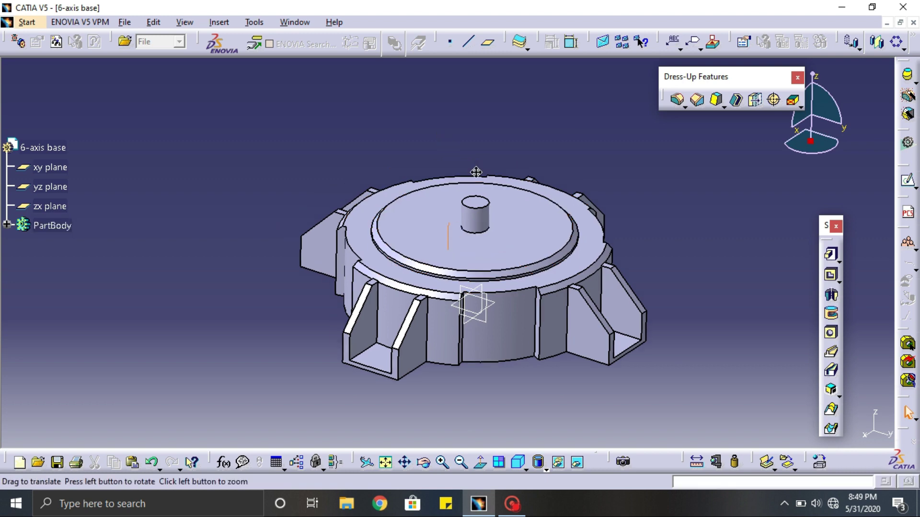
middle_drag(476, 172, 521, 194)
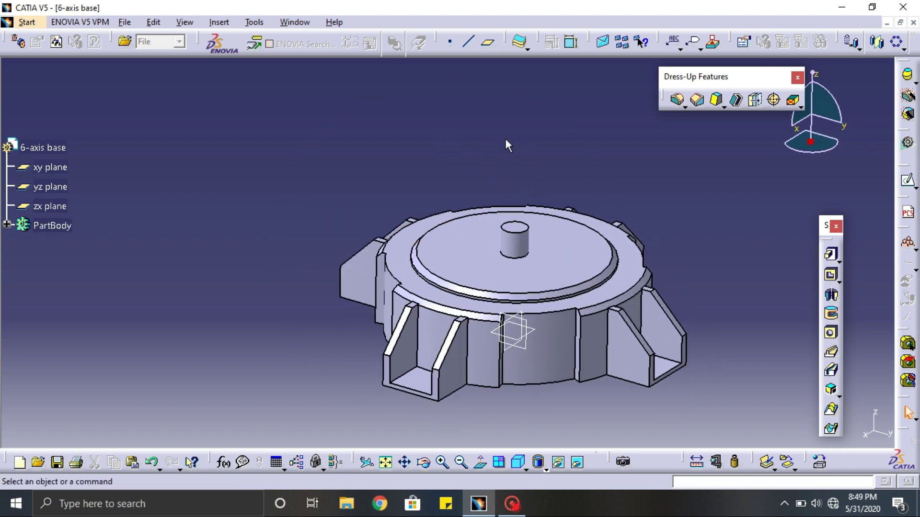